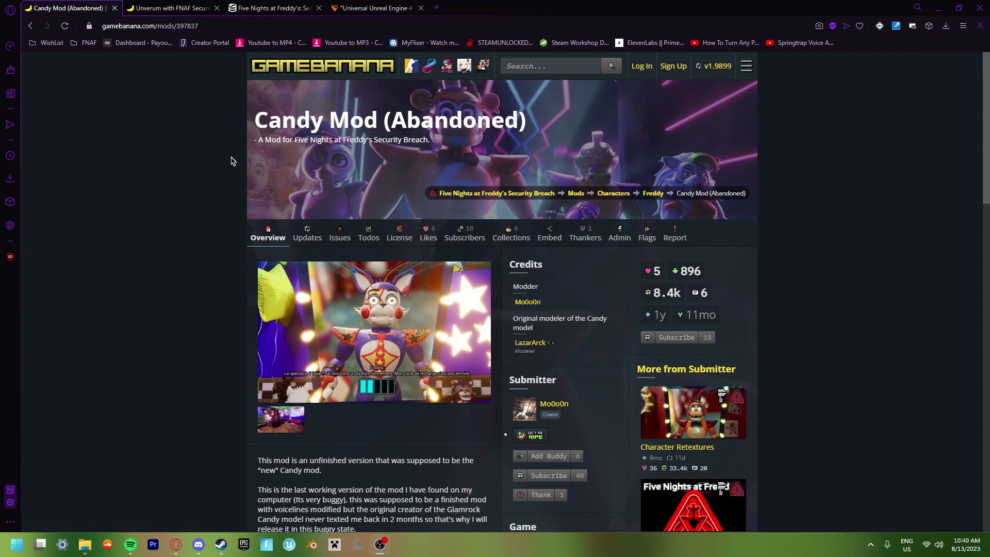
Step: Look through the Candy Mod (Abandoned) page on GameBanana, including its preview image, description and files section
{"action": "scroll", "coordinate": [361, 206], "scroll_direction": "down", "scroll_amount": 5}
{"action": "scroll", "coordinate": [367, 206], "scroll_direction": "up", "scroll_amount": 4}
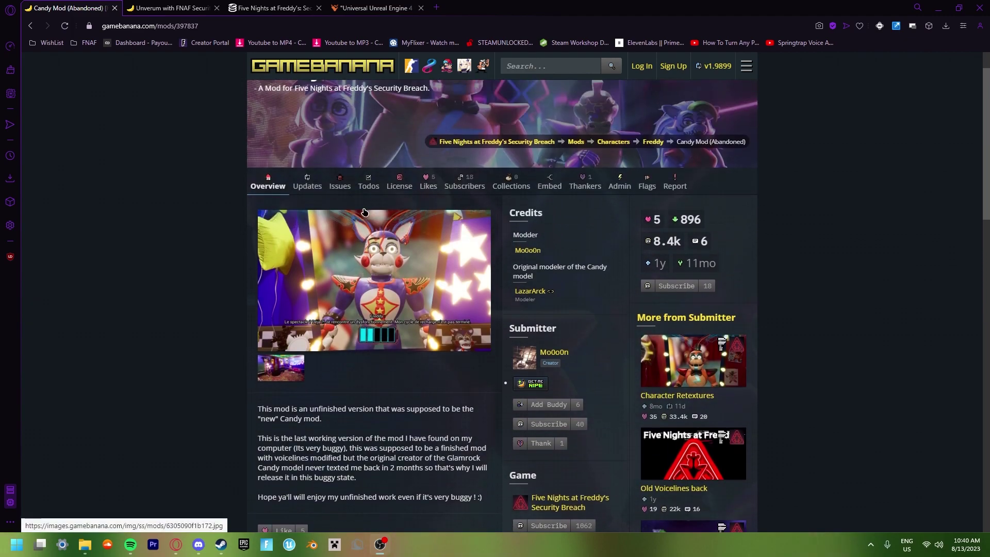
{"action": "scroll", "coordinate": [367, 206], "scroll_direction": "up", "scroll_amount": 1}
{"action": "scroll", "coordinate": [351, 181], "scroll_direction": "down", "scroll_amount": 4}
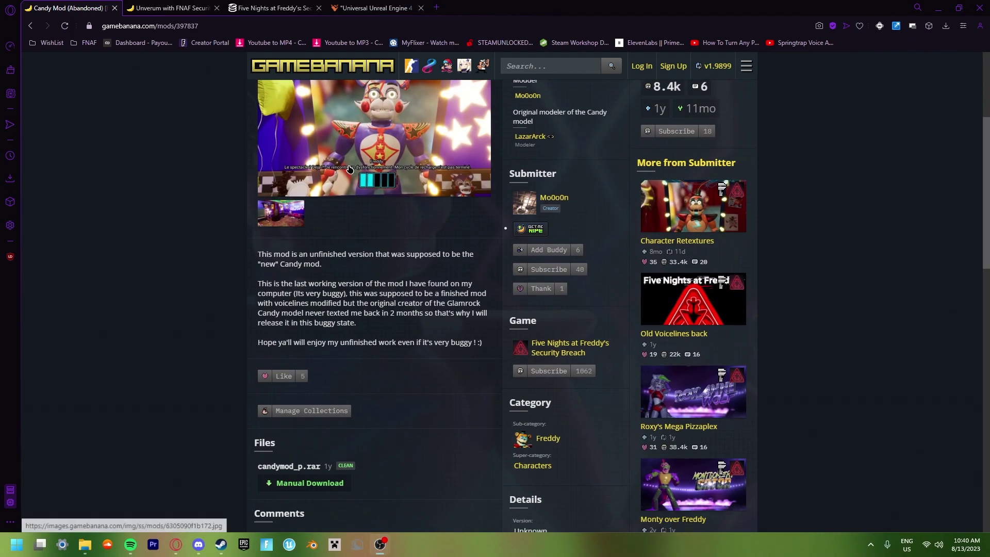
{"action": "scroll", "coordinate": [347, 175], "scroll_direction": "down", "scroll_amount": 4}
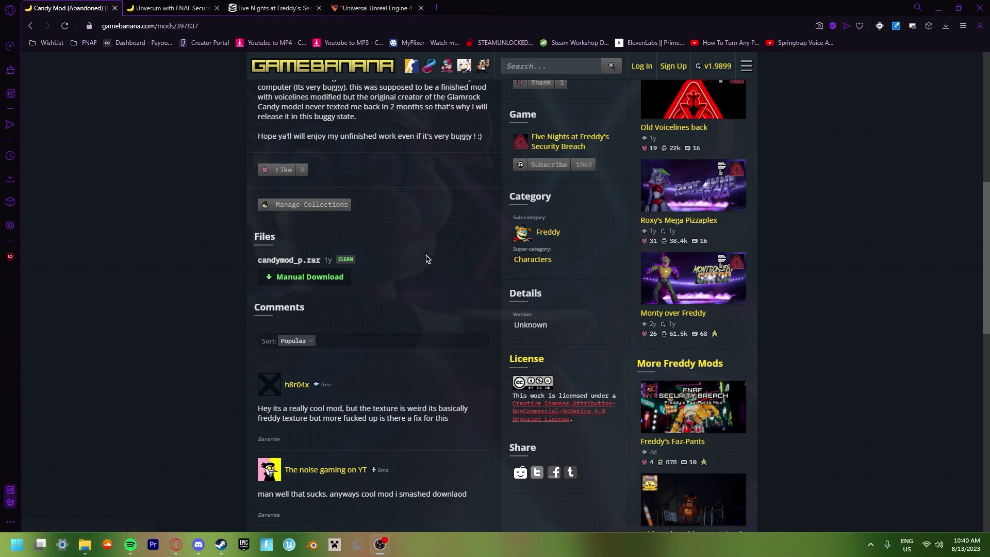
{"action": "scroll", "coordinate": [332, 191], "scroll_direction": "up", "scroll_amount": 5}
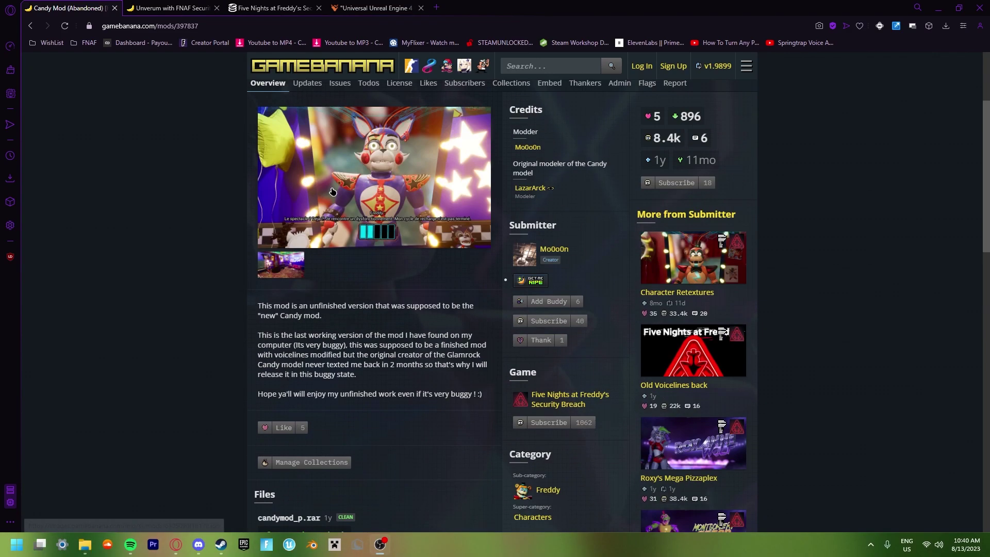
{"action": "scroll", "coordinate": [332, 191], "scroll_direction": "up", "scroll_amount": 3}
{"action": "scroll", "coordinate": [338, 169], "scroll_direction": "down", "scroll_amount": 6}
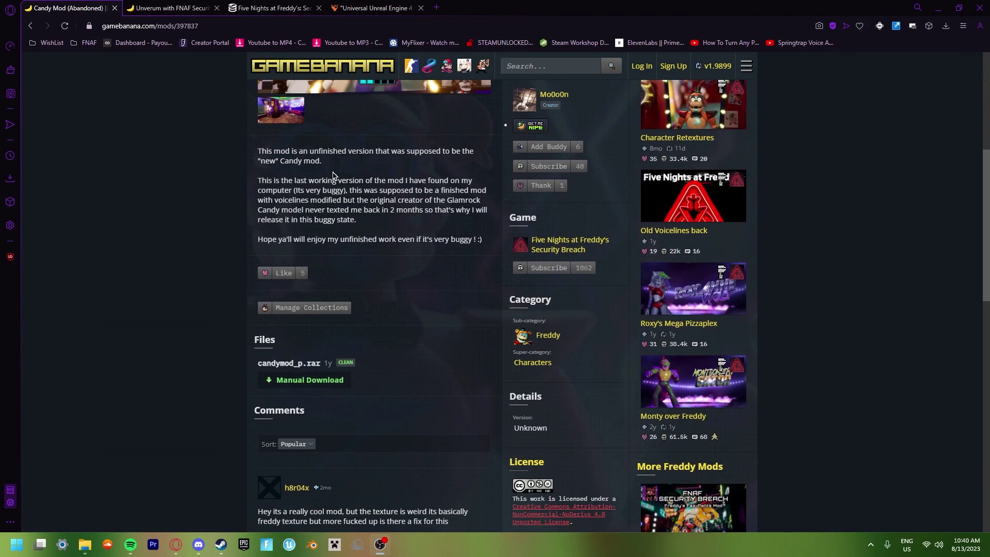
Step: Download the candymod_p.rar file from the Candy Mod (Abandoned) page
{"action": "scroll", "coordinate": [338, 169], "scroll_direction": "down", "scroll_amount": 2}
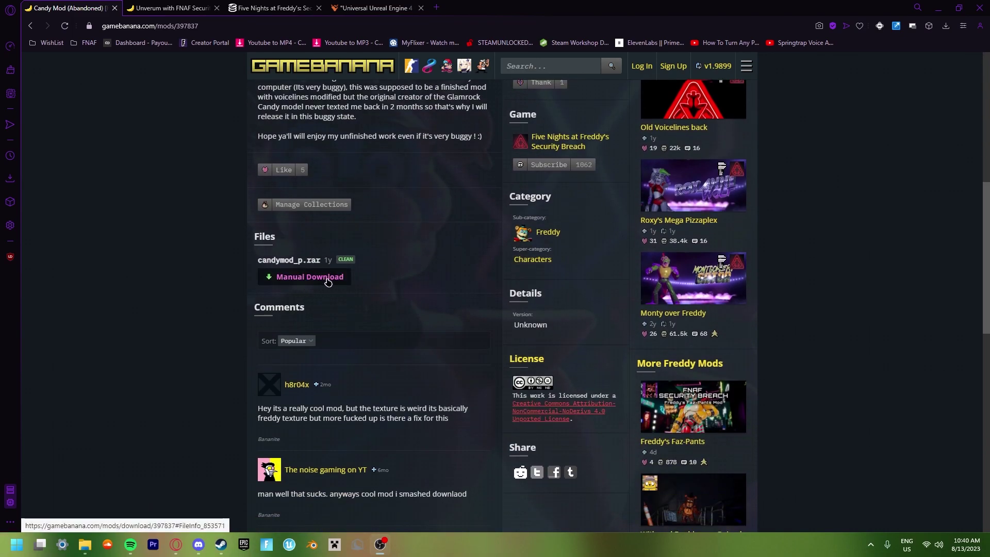
{"action": "left_click", "coordinate": [295, 278]}
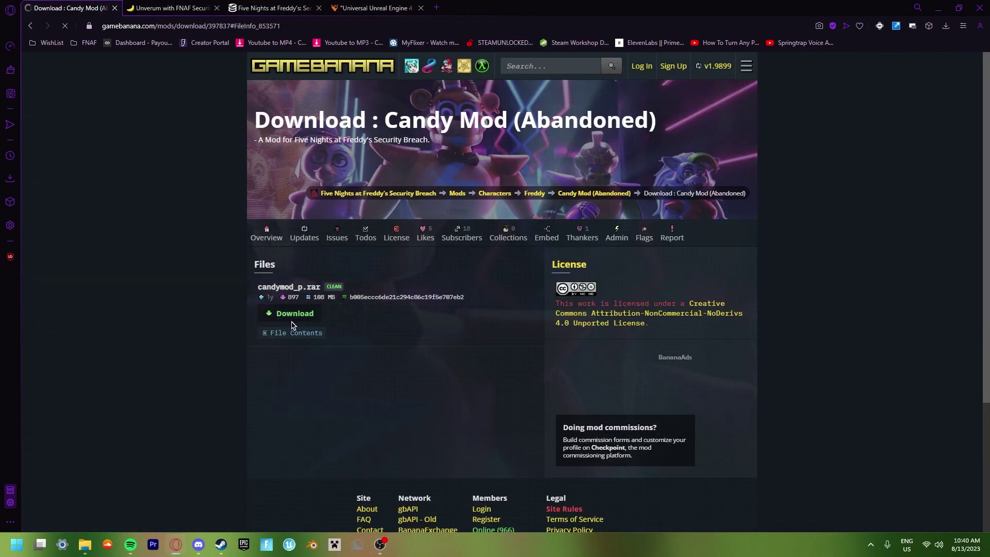
{"action": "scroll", "coordinate": [294, 322], "scroll_direction": "down", "scroll_amount": 1}
{"action": "scroll", "coordinate": [294, 322], "scroll_direction": "down", "scroll_amount": 2}
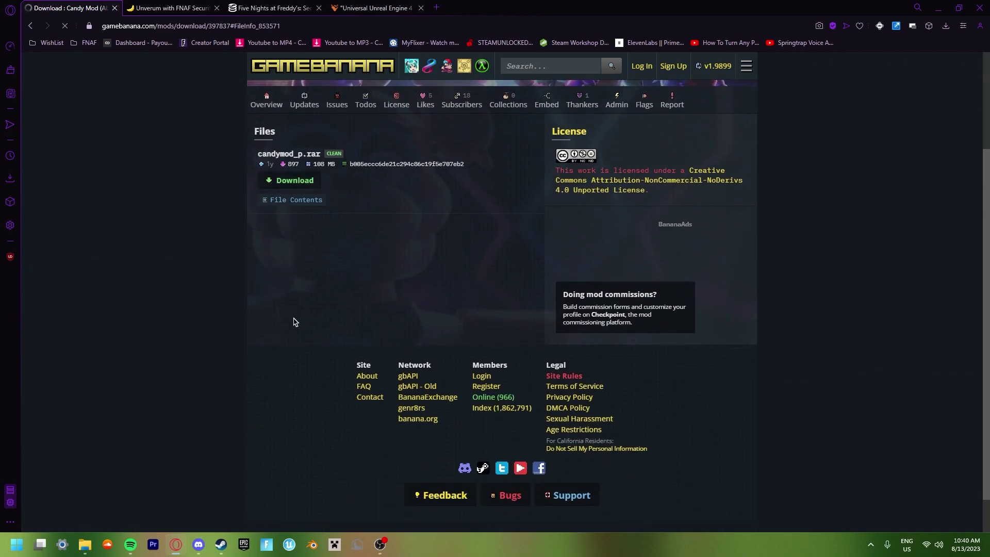
{"action": "left_click", "coordinate": [293, 181]}
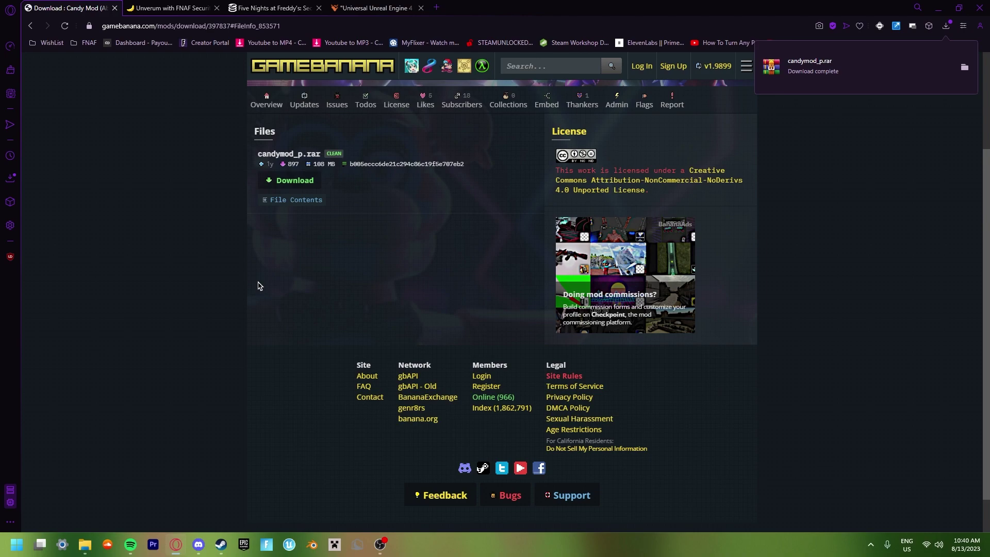
Step: Download unverum_160.rar from the GameBanana page for Unverum with FNAF Security Breach Support
{"action": "left_click", "coordinate": [170, 8]}
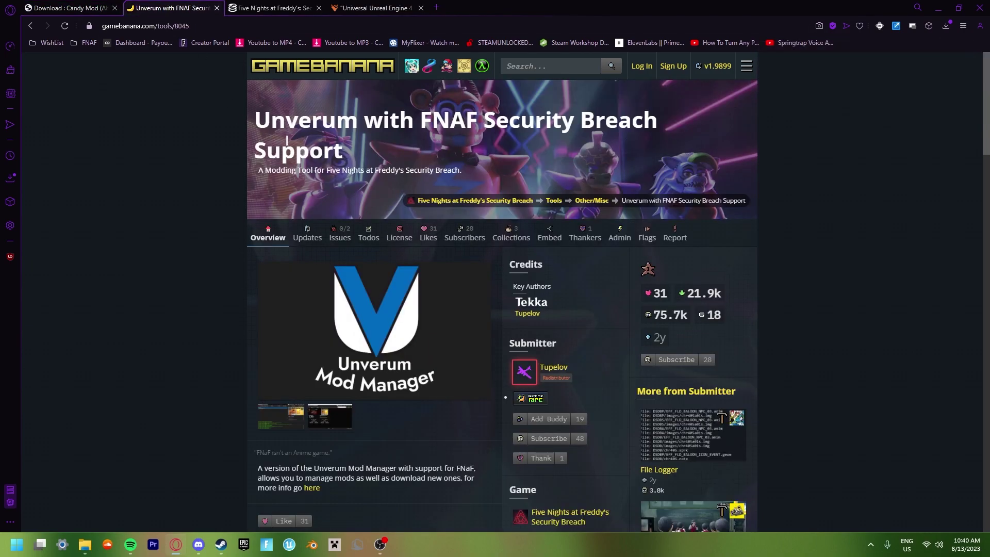
{"action": "left_click_drag", "start_coordinate": [257, 125], "coordinate": [362, 154]}
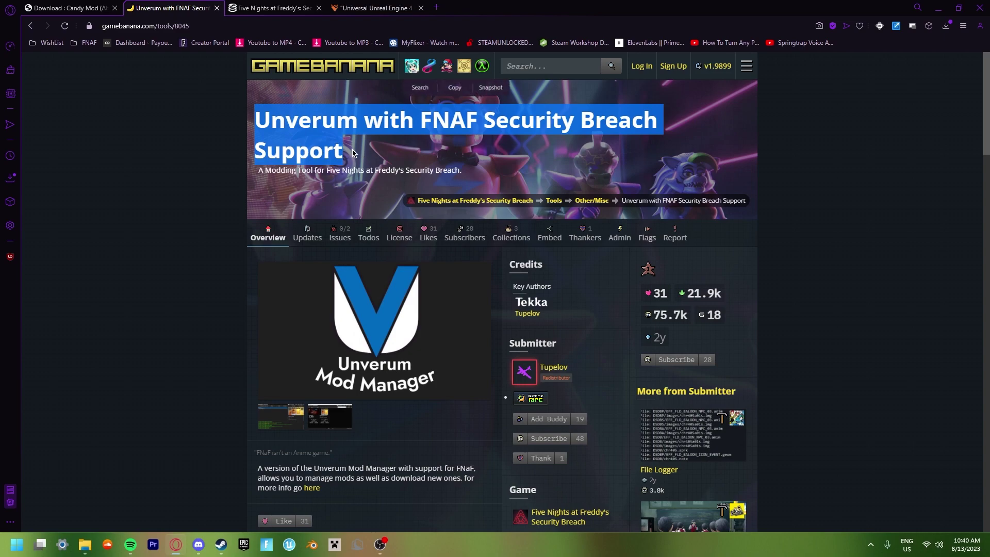
{"action": "left_click", "coordinate": [352, 153]}
{"action": "scroll", "coordinate": [352, 152], "scroll_direction": "down", "scroll_amount": 2}
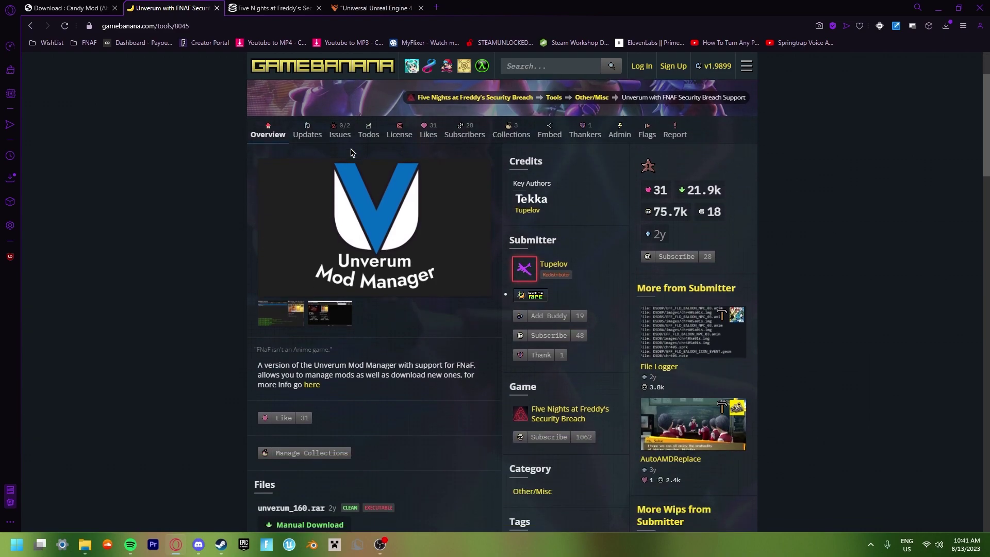
{"action": "scroll", "coordinate": [352, 152], "scroll_direction": "up", "scroll_amount": 2}
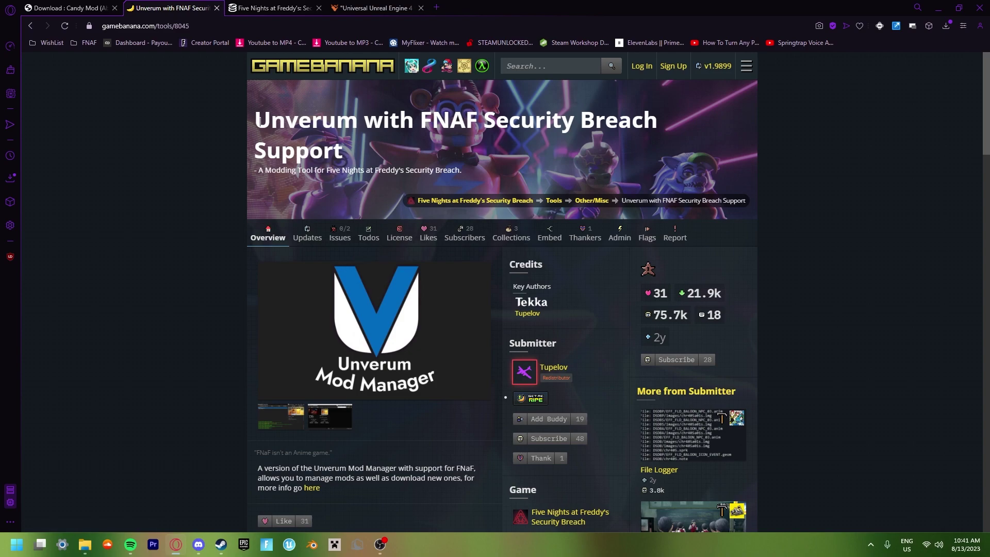
{"action": "left_click_drag", "start_coordinate": [258, 120], "coordinate": [360, 164]}
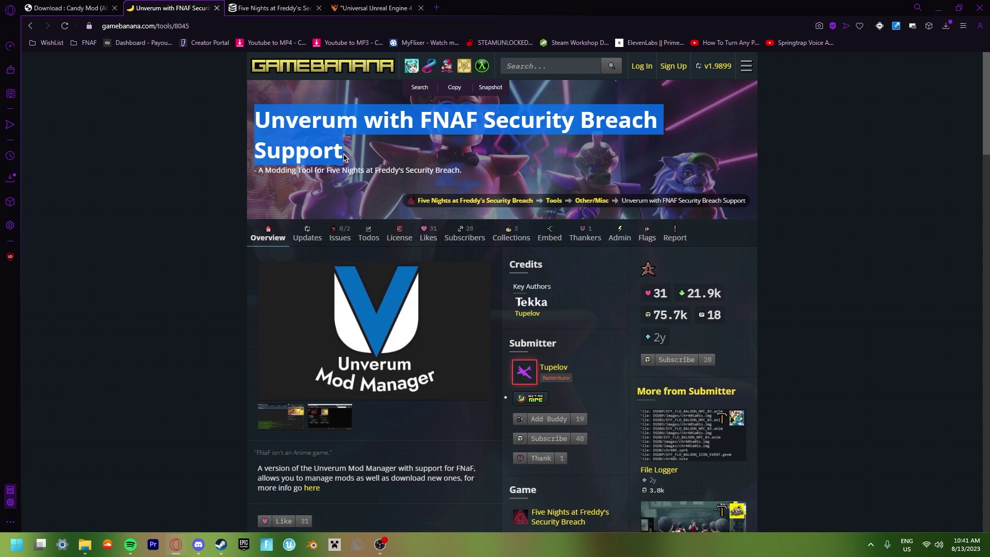
{"action": "left_click", "coordinate": [342, 153]}
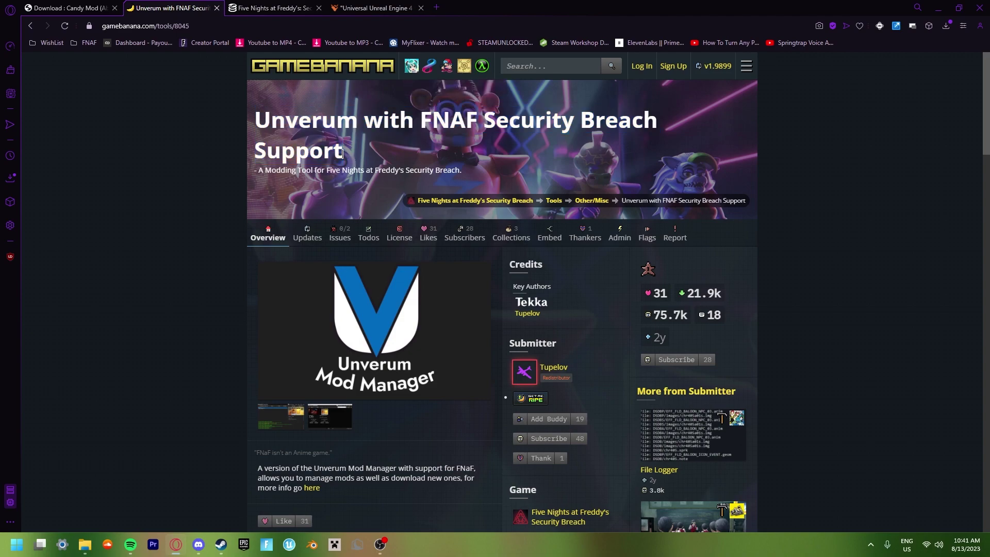
{"action": "scroll", "coordinate": [342, 152], "scroll_direction": "down", "scroll_amount": 5}
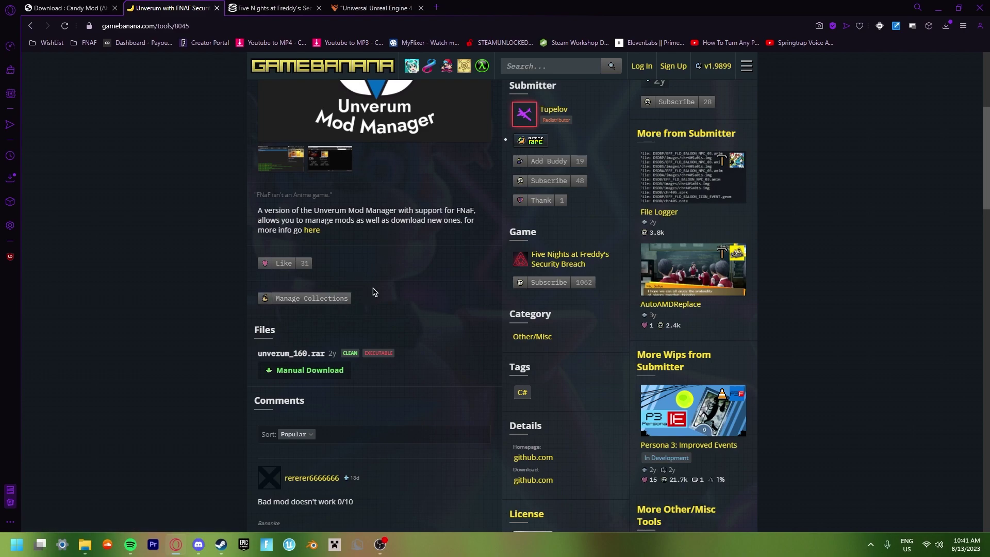
{"action": "scroll", "coordinate": [324, 365], "scroll_direction": "down", "scroll_amount": 2}
{"action": "left_click", "coordinate": [319, 267]}
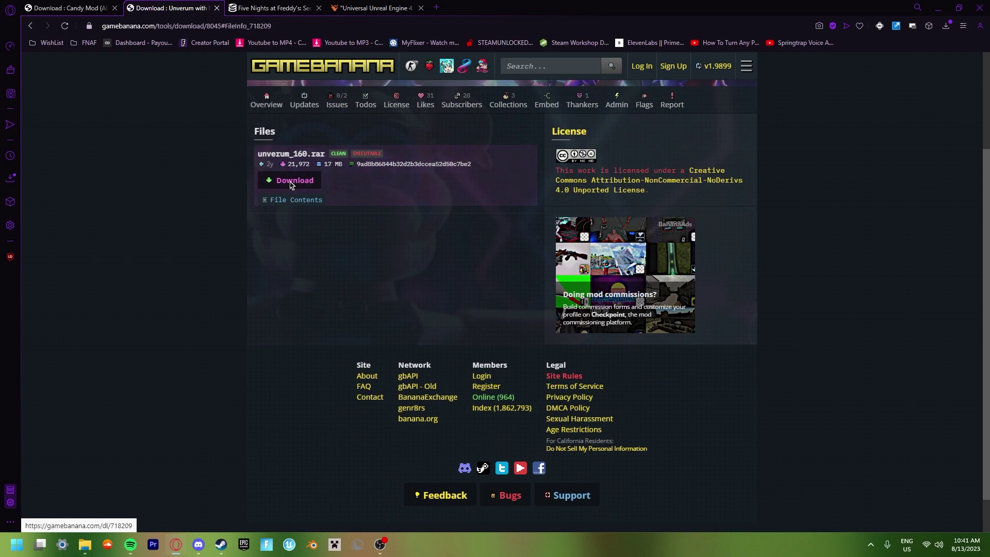
{"action": "left_click", "coordinate": [291, 184]}
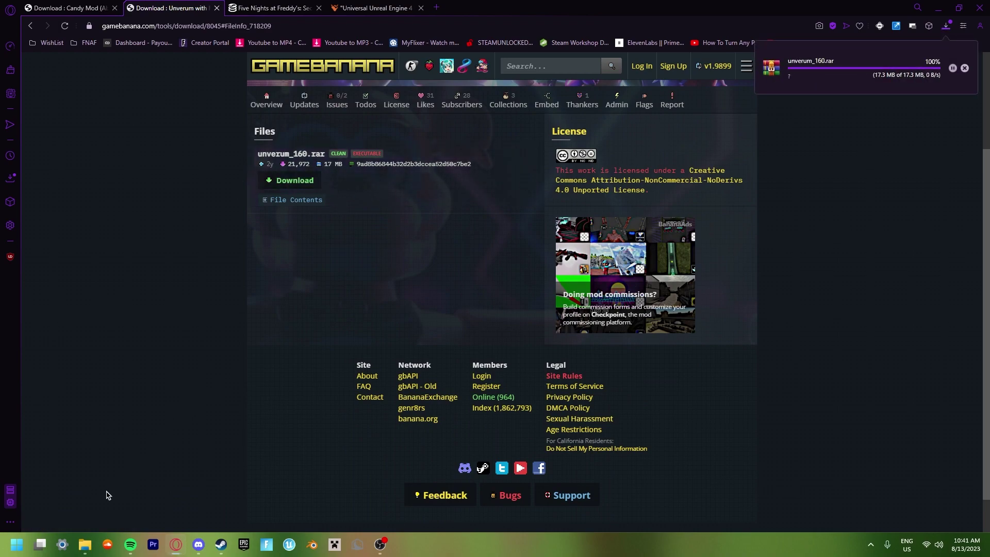
Step: Switch to File Explorer and copy unverum_160.rar from Downloads into the Tutorial folder on the desktop
{"action": "left_click", "coordinate": [85, 544]}
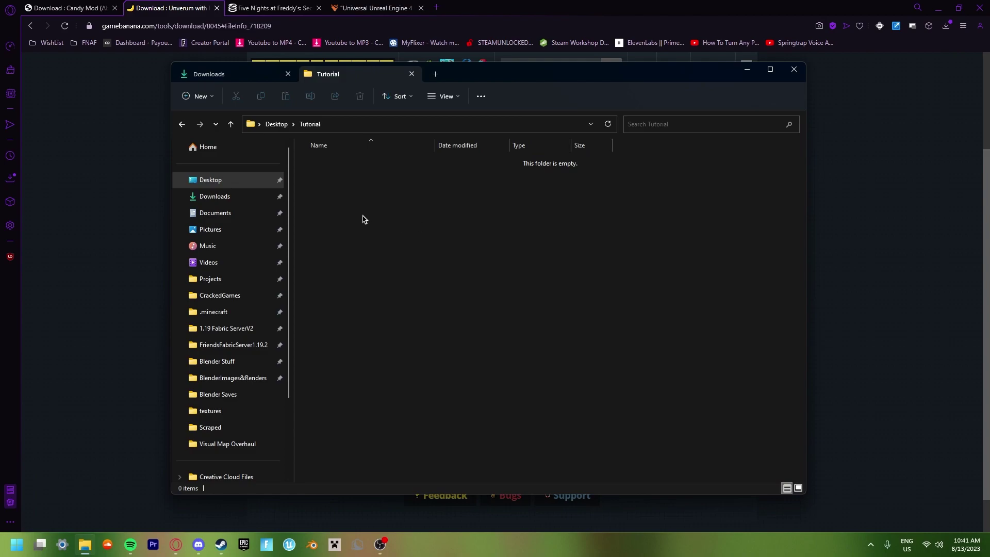
{"action": "left_click", "coordinate": [254, 80]}
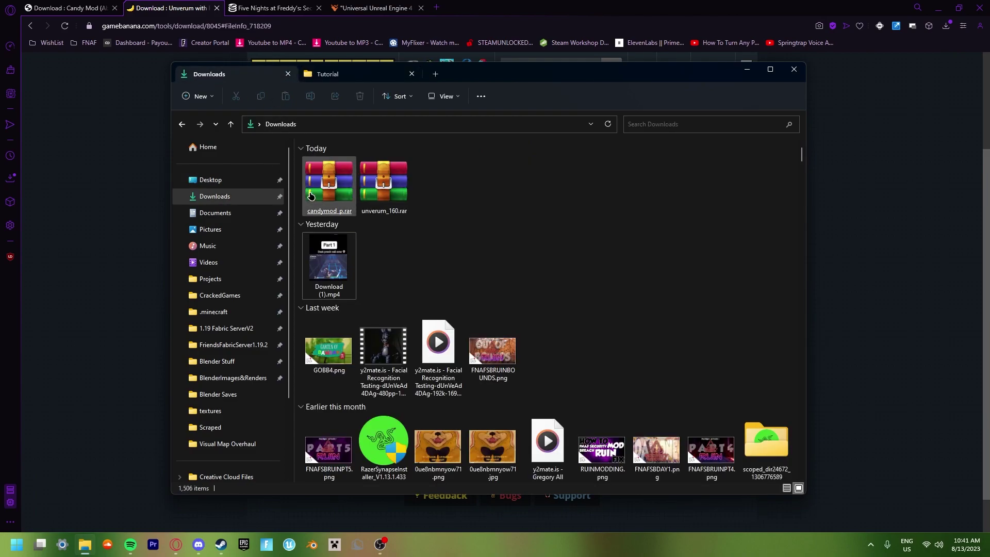
{"action": "mouse_move", "coordinate": [382, 198]}
{"action": "left_mouse_down"}
{"action": "mouse_move", "coordinate": [402, 134]}
{"action": "mouse_move", "coordinate": [353, 78]}
{"action": "mouse_move", "coordinate": [342, 82]}
{"action": "mouse_move", "coordinate": [486, 201]}
{"action": "mouse_move", "coordinate": [371, 210]}
{"action": "left_mouse_up"}
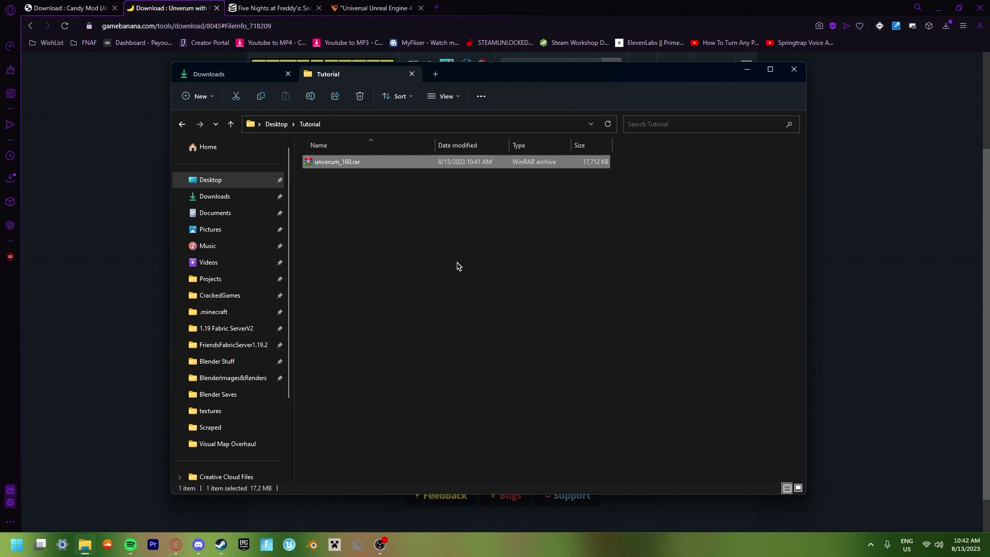
Step: Extract unverum_160.rar directly into the Tutorial folder and open the extracted Unverum 1.6.0 folder
{"action": "right_click", "coordinate": [337, 166]}
{"action": "left_click", "coordinate": [389, 302]}
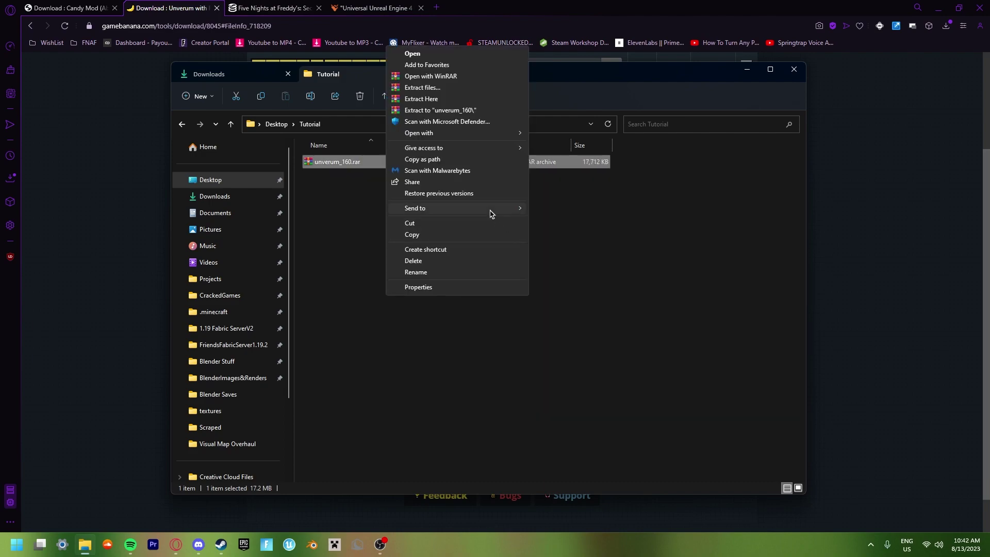
{"action": "left_click", "coordinate": [412, 99]}
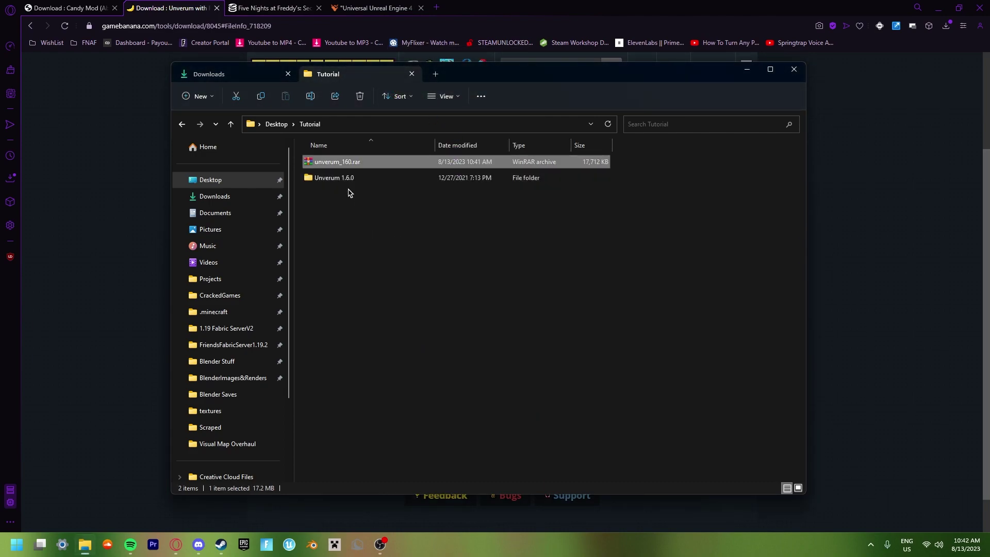
{"action": "right_click", "coordinate": [331, 164]}
{"action": "left_click", "coordinate": [360, 179]}
{"action": "double_click", "coordinate": [359, 179]}
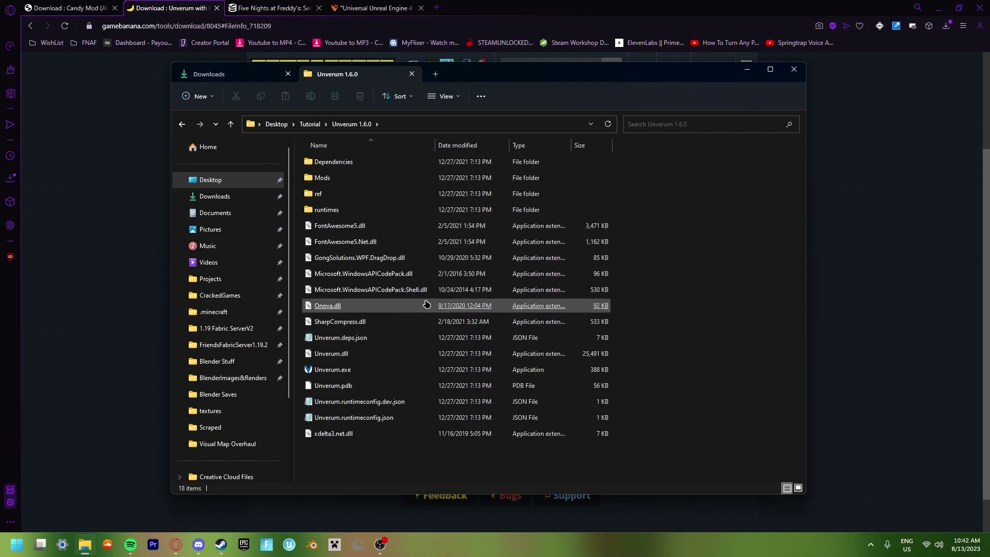
Step: Remove the leftover unverum_160.rar archive from the Tutorial folder and minimize the File Explorer window
{"action": "left_click", "coordinate": [310, 124]}
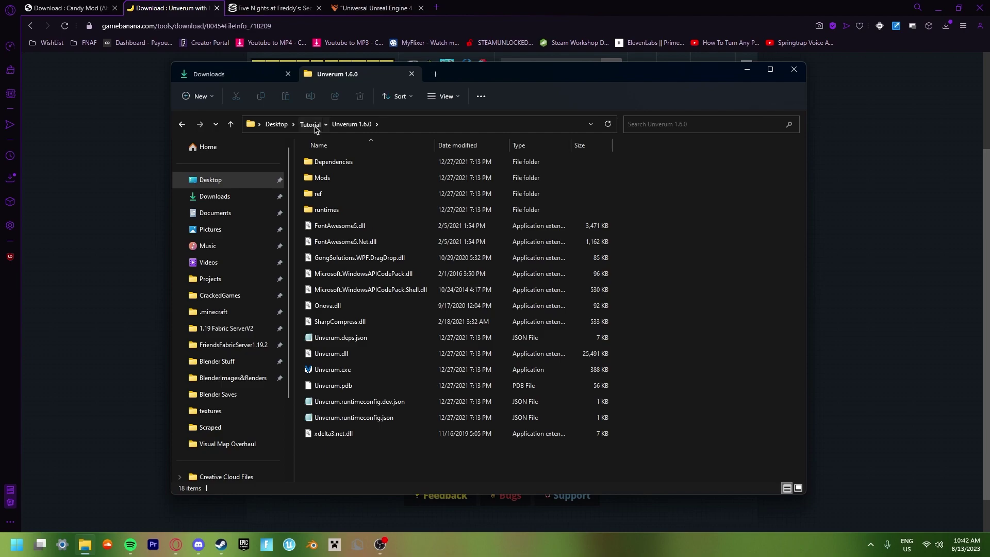
{"action": "left_click", "coordinate": [258, 74]}
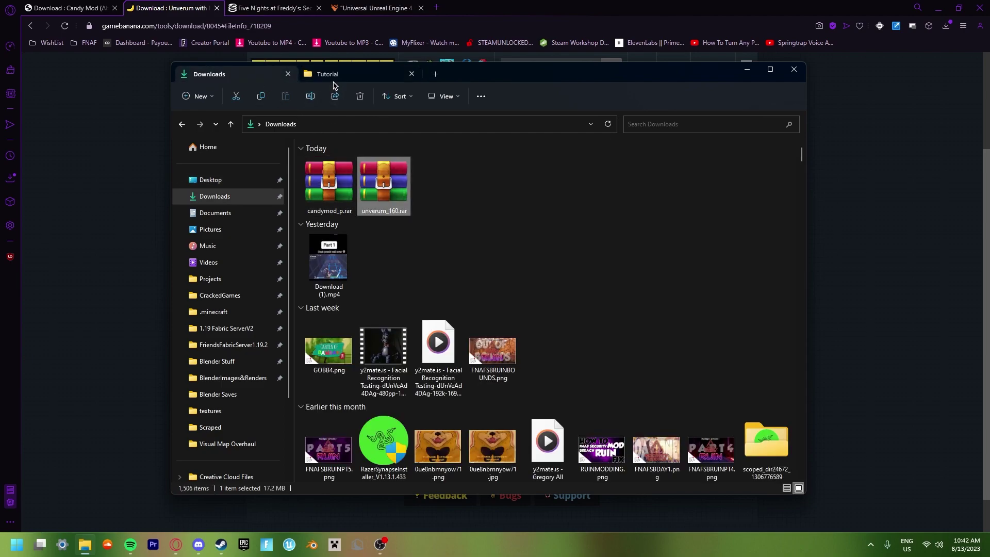
{"action": "left_click", "coordinate": [334, 79]}
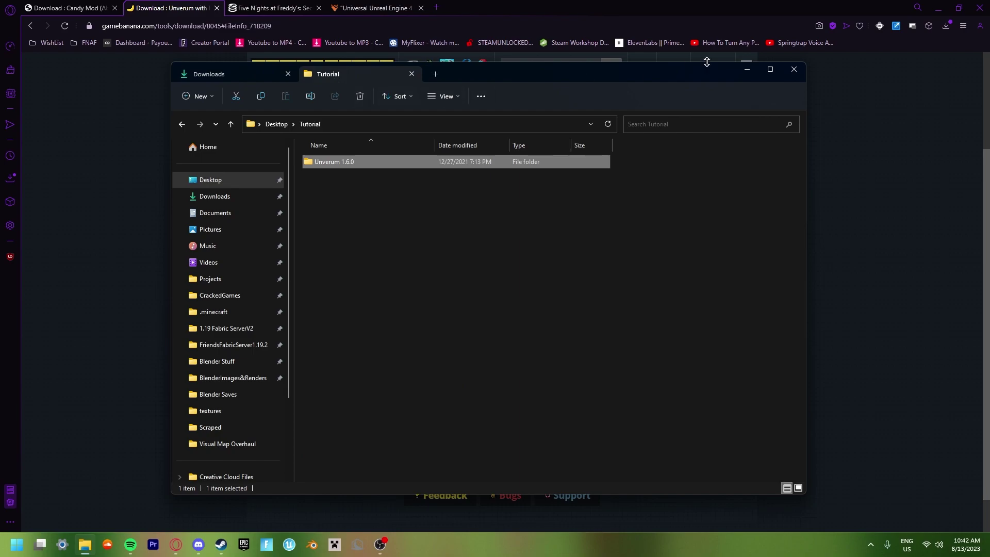
{"action": "left_click", "coordinate": [746, 69]}
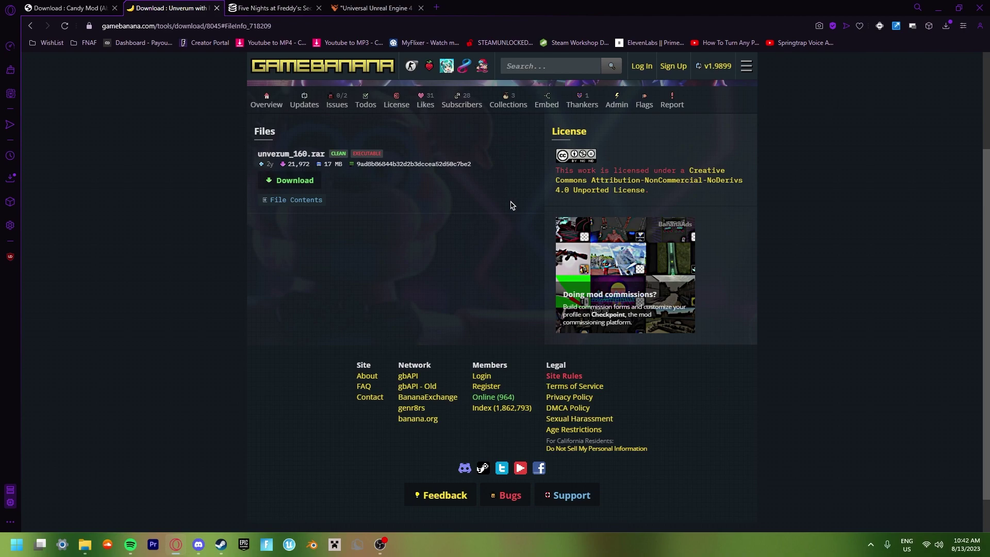
Step: Examine the depots list for Five Nights at Freddy's: Security Breach on the SteamDB page
{"action": "left_click", "coordinate": [261, 9]}
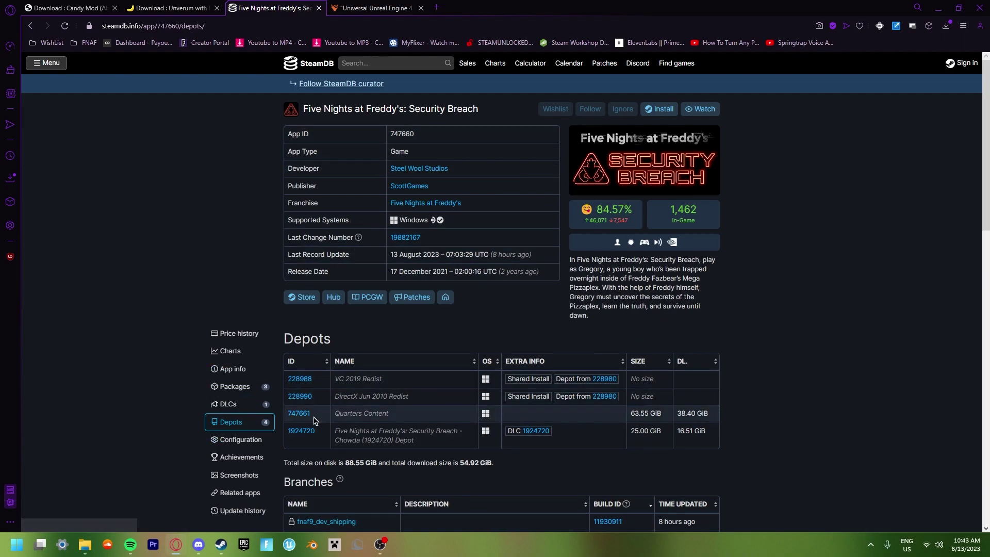
{"action": "scroll", "coordinate": [368, 371], "scroll_direction": "down", "scroll_amount": 3}
{"action": "scroll", "coordinate": [368, 370], "scroll_direction": "up", "scroll_amount": 3}
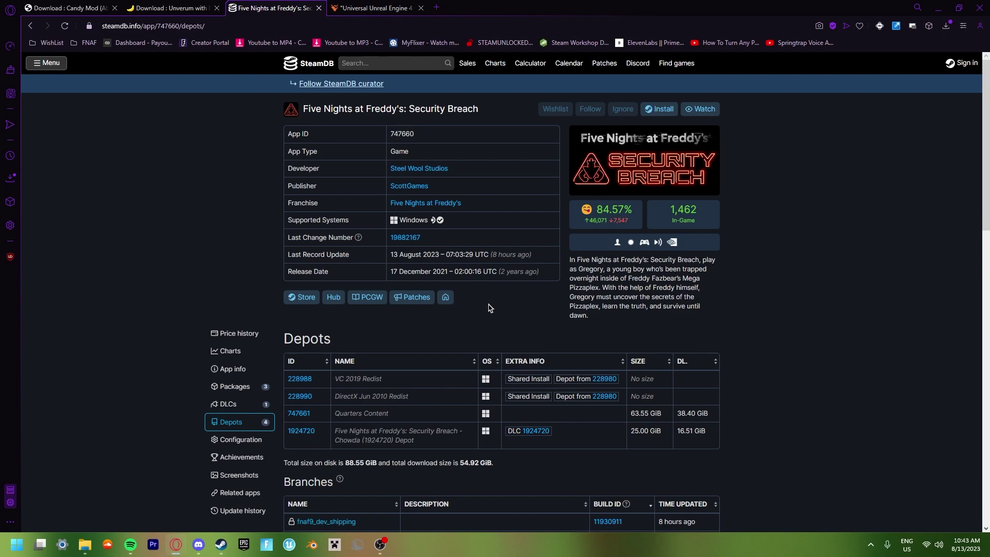
Step: Launch the Steam console from a new browser tab using the address steam://open/console and allow Steam to open
{"action": "left_click", "coordinate": [436, 8]}
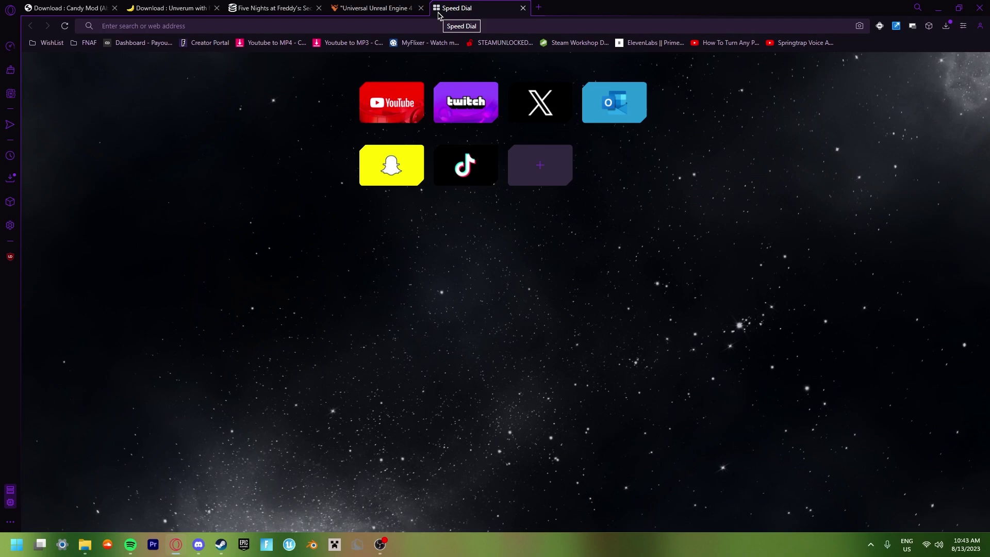
{"action": "type", "text": "steam"}
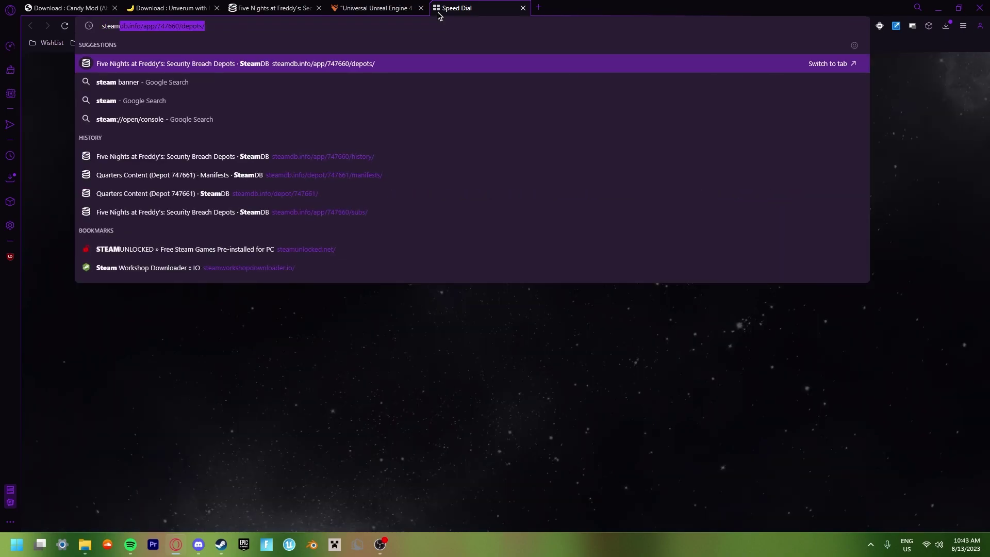
{"action": "type", "text": ":"}
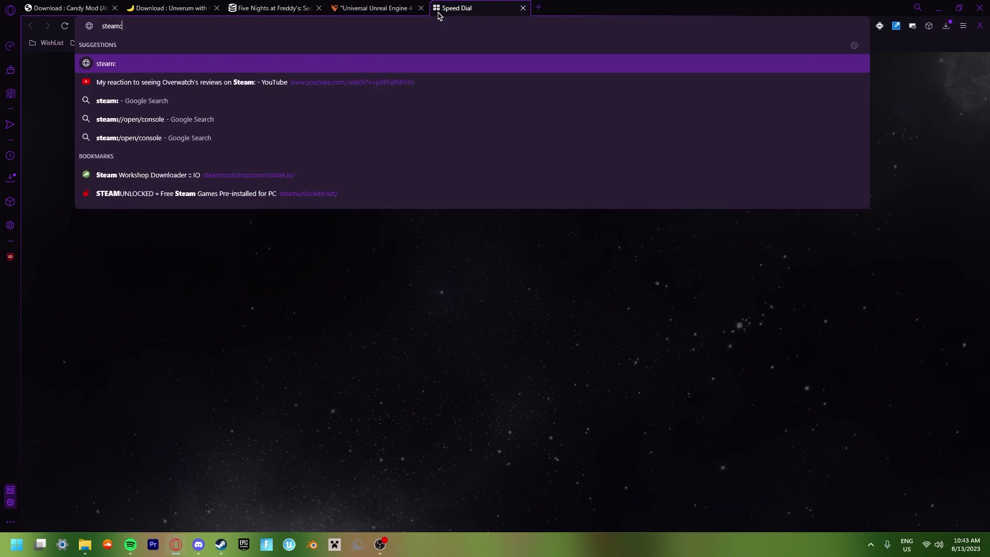
{"action": "type", "text": "//"}
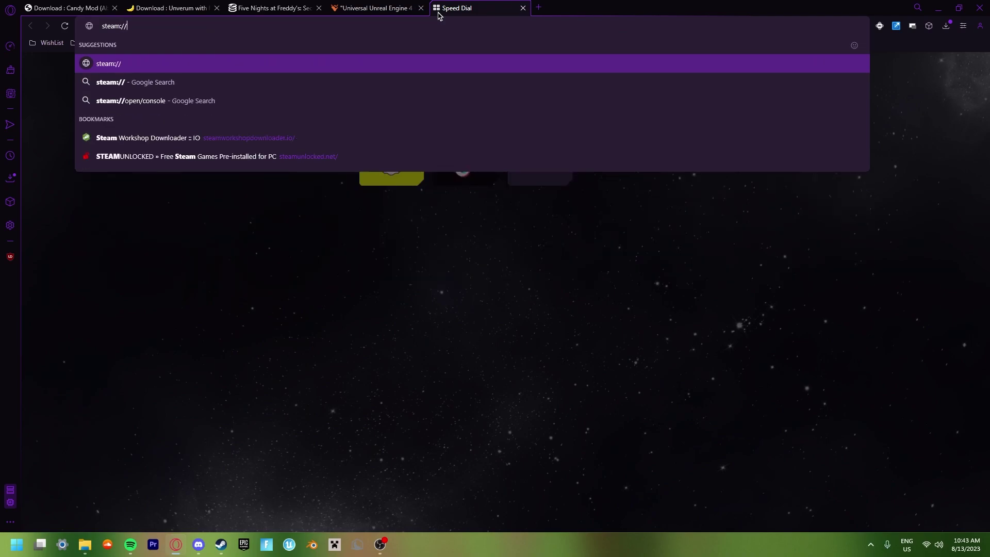
{"action": "type", "text": "open"}
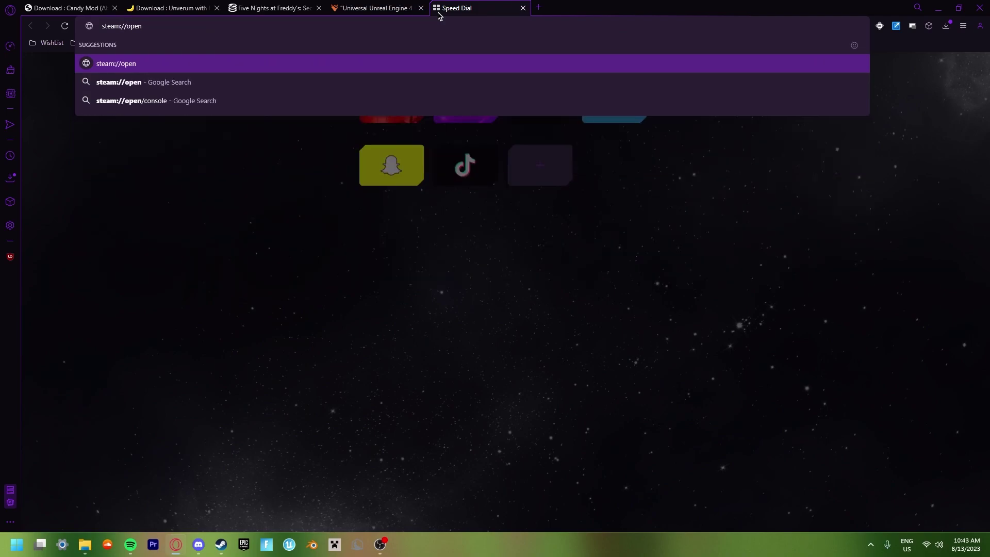
{"action": "type", "text": "/console"}
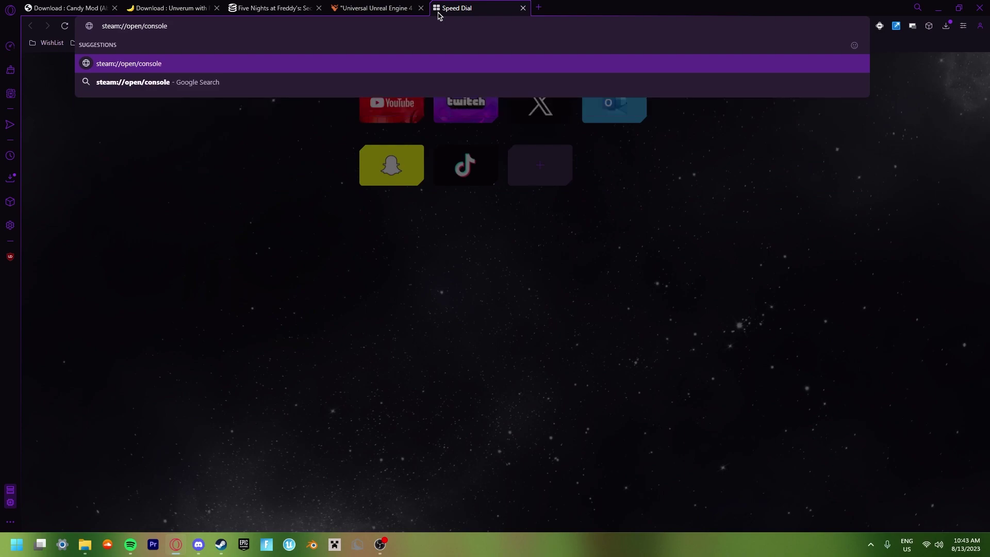
{"action": "key", "text": "Return"}
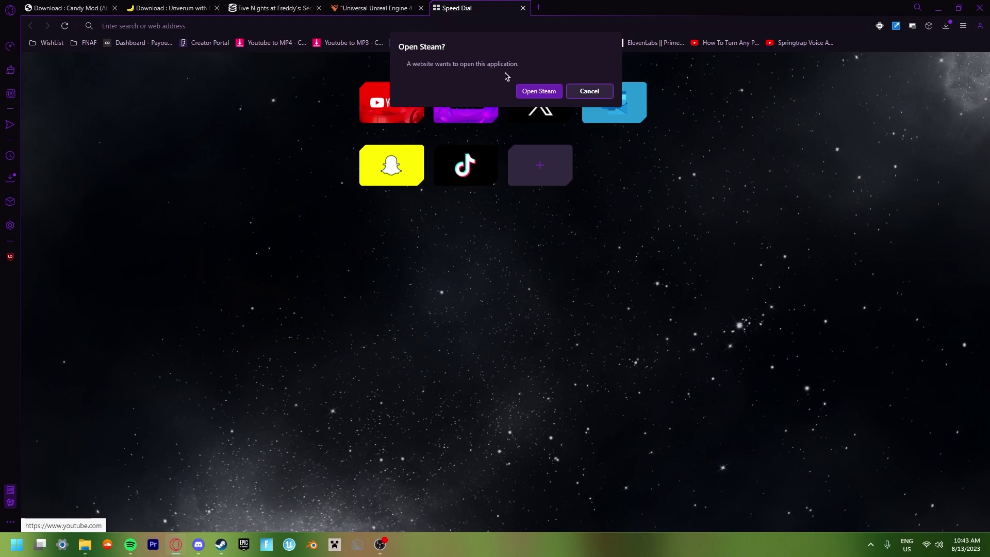
{"action": "left_click", "coordinate": [531, 92]}
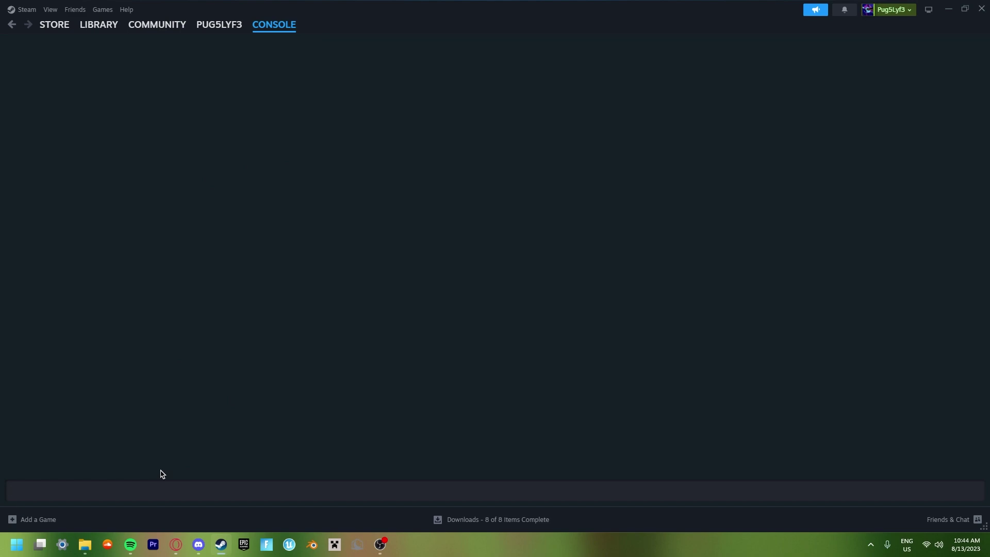
Step: Begin a download_depot command in the Steam console and add the game's App ID 747660 copied from SteamDB
{"action": "type", "text": "download"}
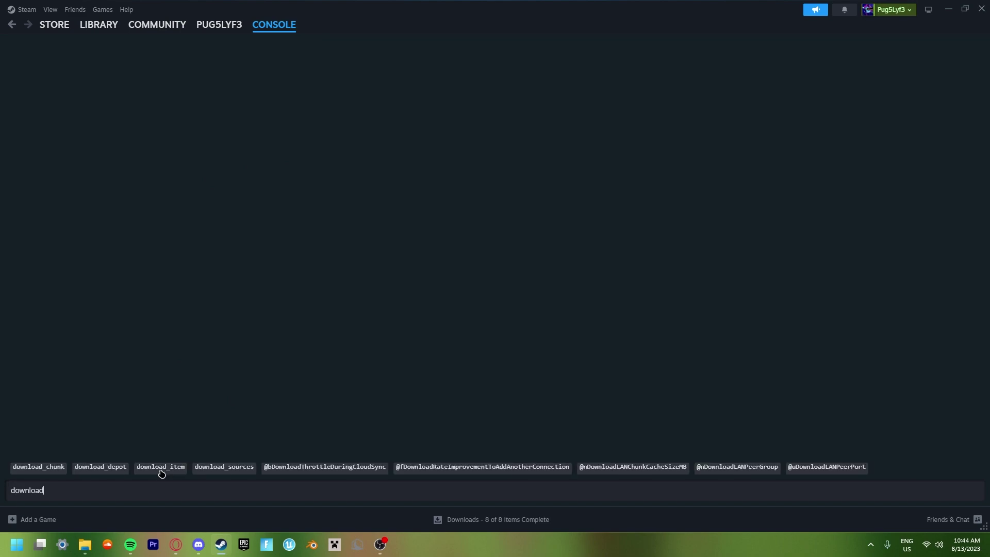
{"action": "type", "text": "_depot"}
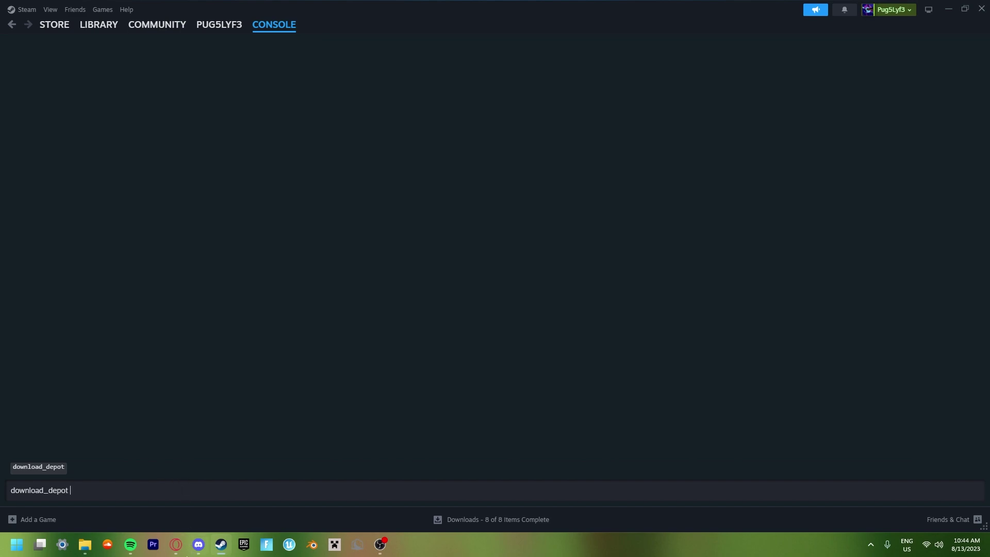
{"action": "left_click", "coordinate": [175, 544]}
{"action": "left_click", "coordinate": [274, 8]}
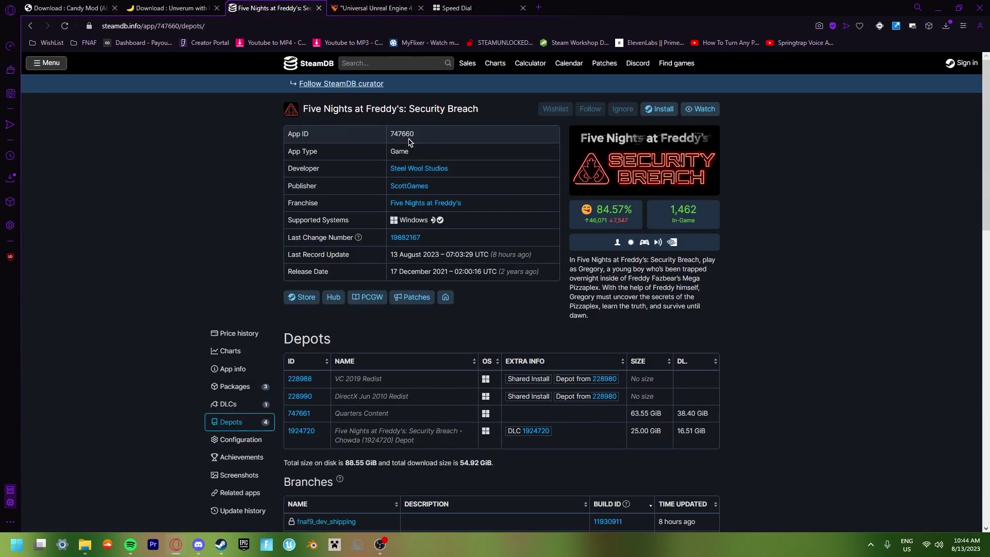
{"action": "left_click_drag", "start_coordinate": [289, 134], "coordinate": [312, 137]}
{"action": "double_click", "coordinate": [411, 135]}
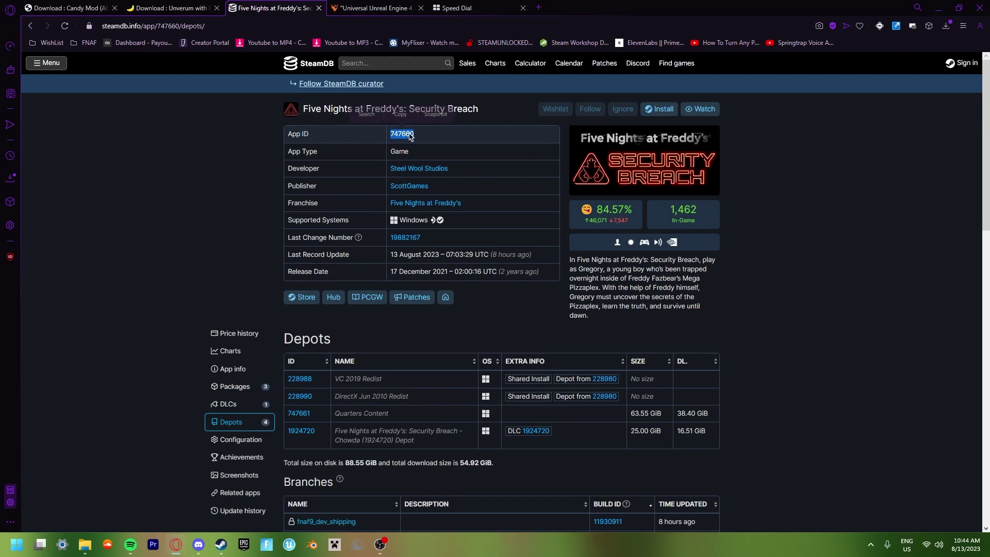
{"action": "right_click", "coordinate": [410, 136]}
{"action": "left_click", "coordinate": [423, 174]}
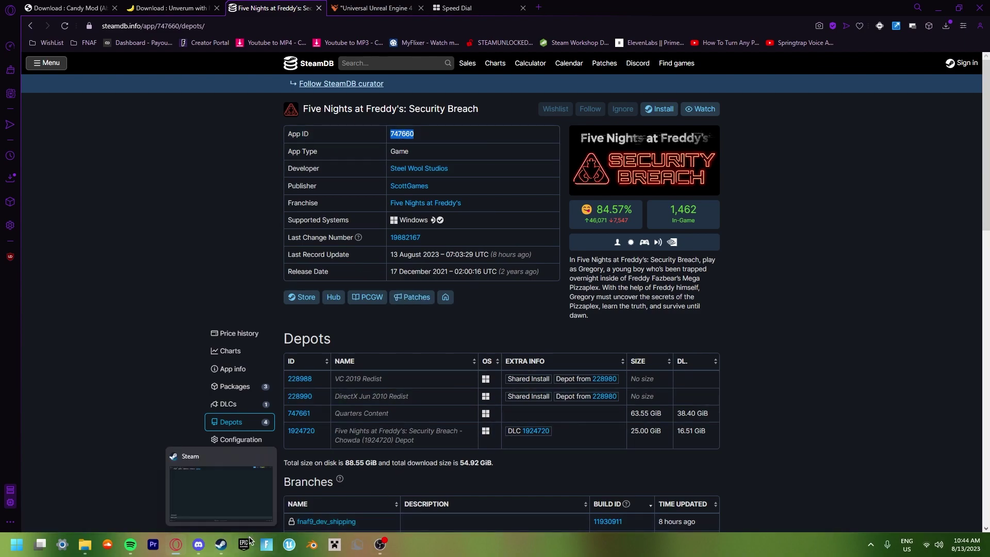
{"action": "left_click", "coordinate": [216, 480]}
{"action": "key", "text": "ctrl+v"}
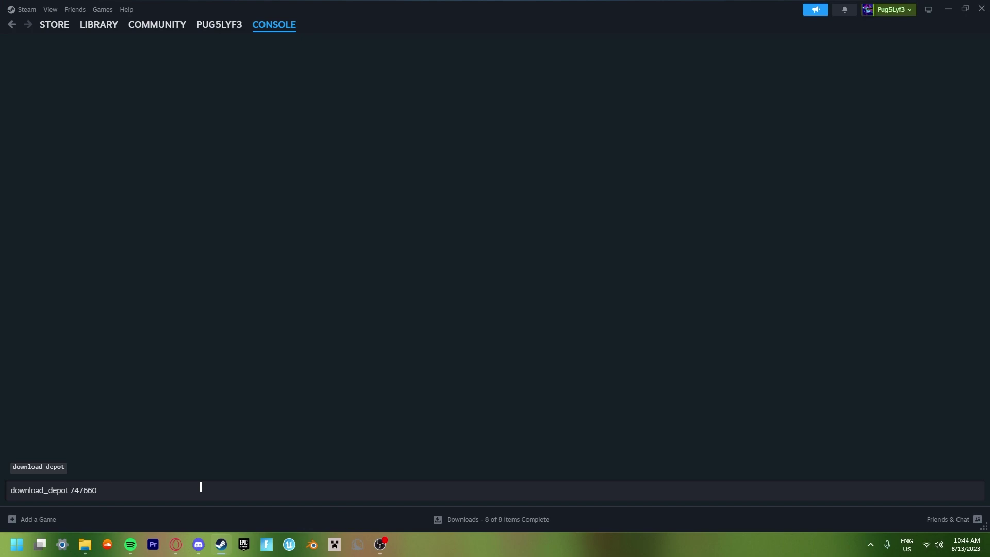
Step: Copy the Quarters Content depot ID 747661 from SteamDB and append it to the download_depot command in the Steam console
{"action": "left_click", "coordinate": [176, 544]}
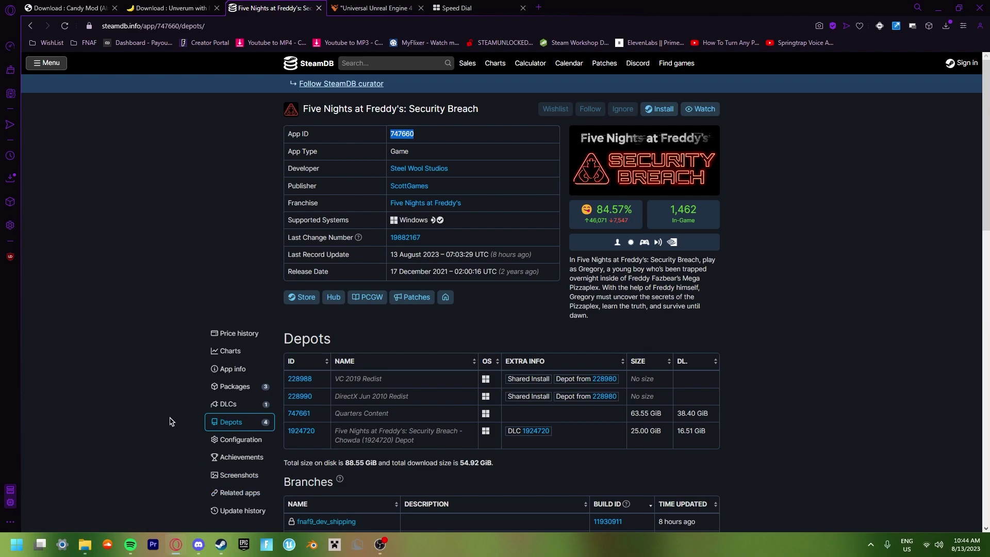
{"action": "scroll", "coordinate": [231, 356], "scroll_direction": "down", "scroll_amount": 1}
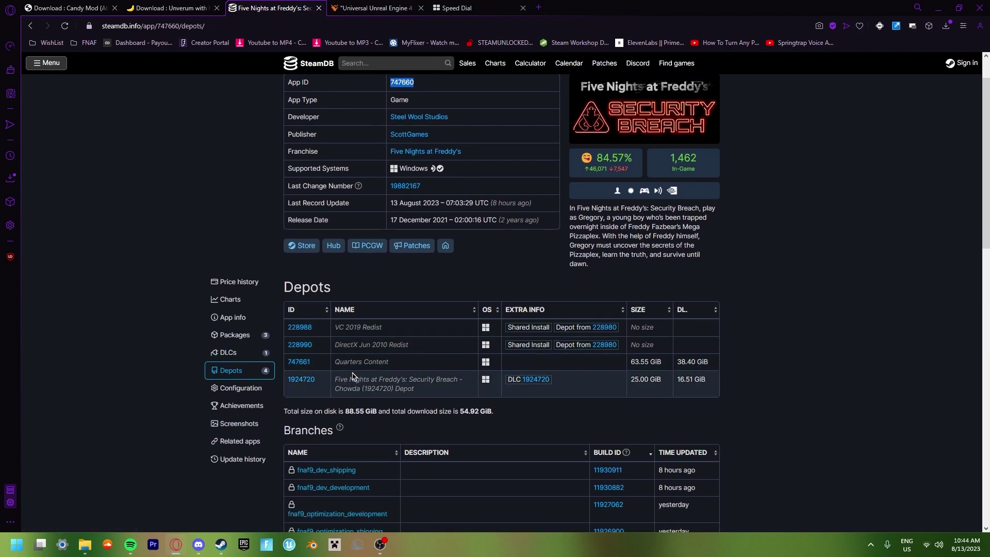
{"action": "left_click", "coordinate": [303, 363]}
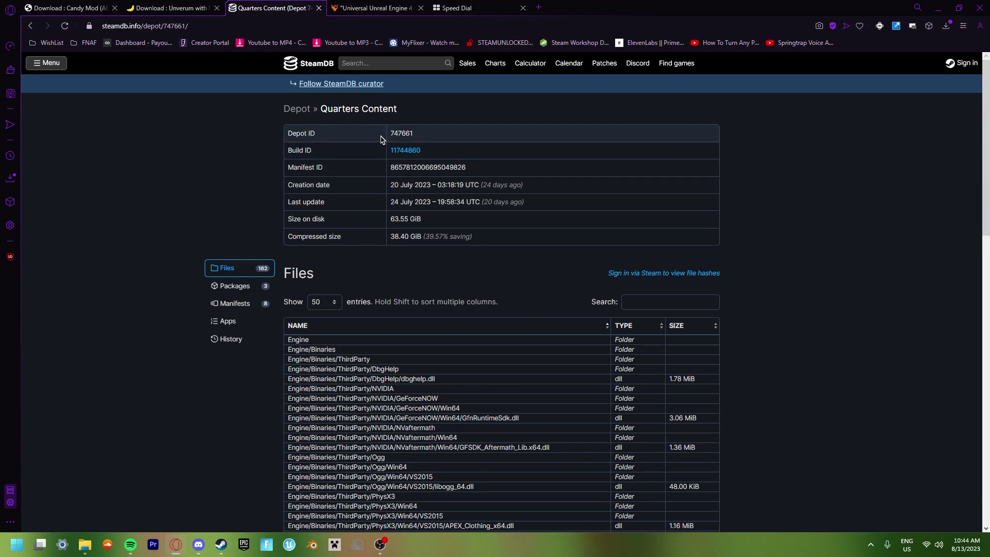
{"action": "double_click", "coordinate": [402, 133]}
{"action": "right_click", "coordinate": [402, 133]}
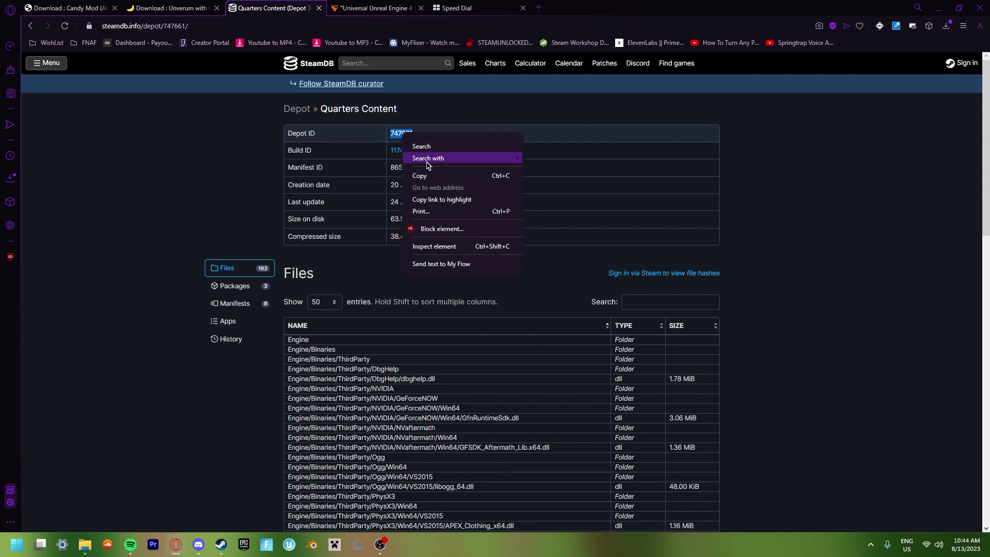
{"action": "left_click", "coordinate": [427, 174]}
{"action": "left_click", "coordinate": [220, 544]}
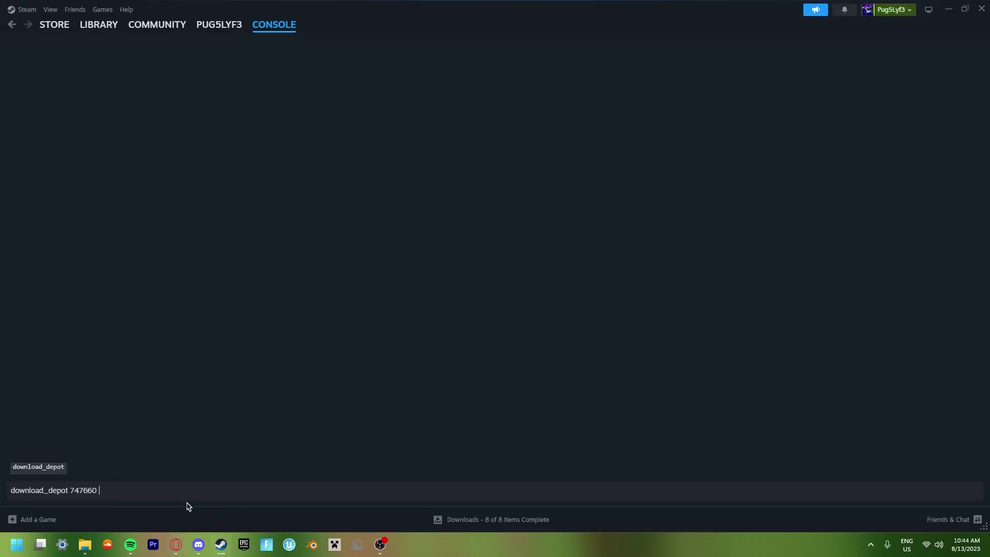
{"action": "key", "text": "ctrl+v"}
Step: Open the 15 June 2022 manifest of the Quarters Content depot on SteamDB and copy its manifest ID
{"action": "left_click", "coordinate": [176, 544]}
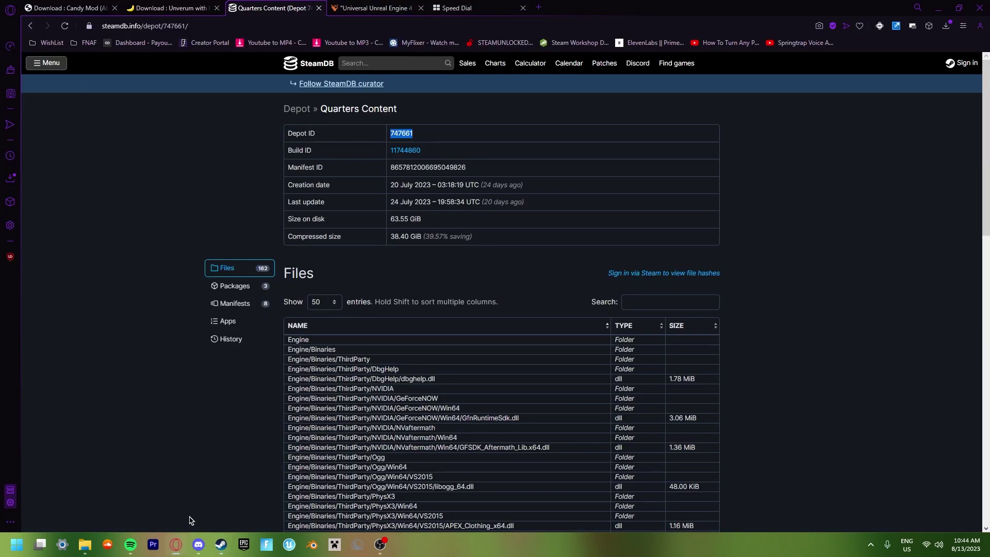
{"action": "left_click", "coordinate": [236, 308]}
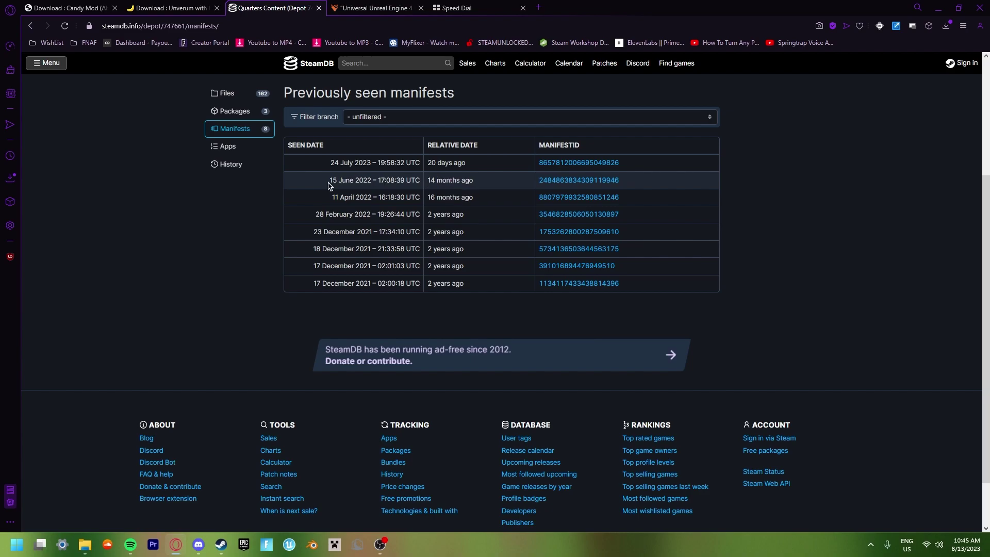
{"action": "right_click", "coordinate": [554, 185]}
{"action": "key", "text": "Escape"}
{"action": "left_click", "coordinate": [548, 184]}
{"action": "left_click_drag", "start_coordinate": [426, 274], "coordinate": [593, 273]}
{"action": "right_click", "coordinate": [508, 275]}
{"action": "left_click", "coordinate": [528, 319]}
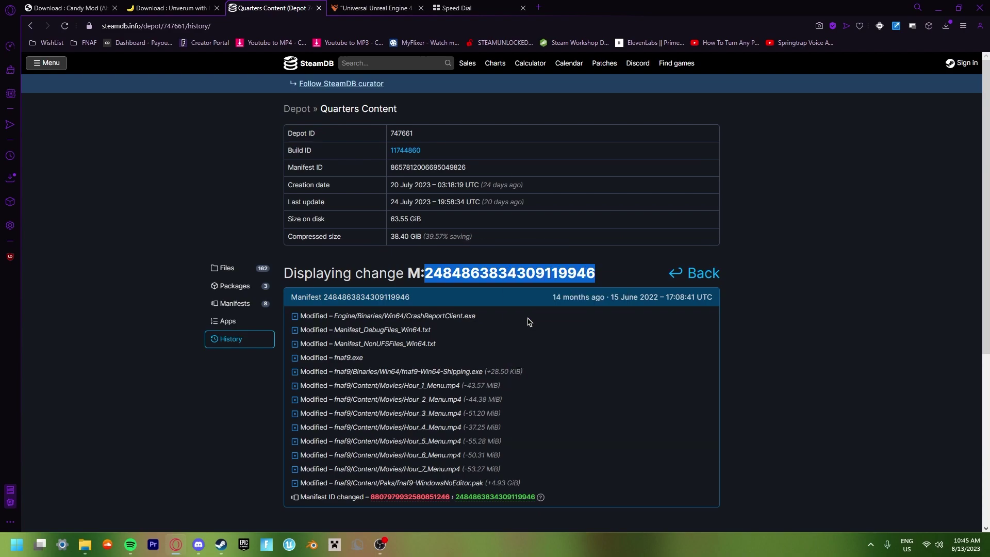
{"action": "left_click", "coordinate": [221, 544]}
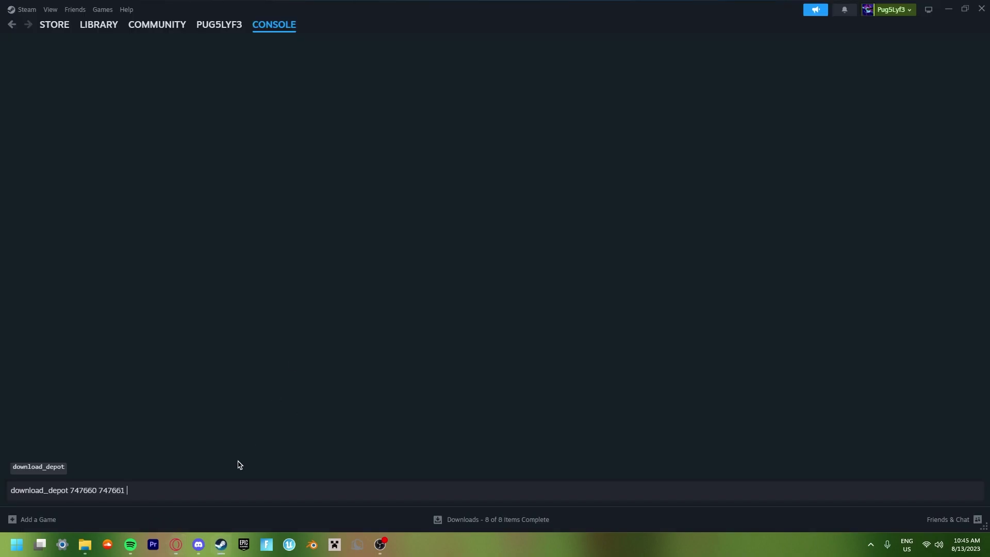
{"action": "key", "text": "ctrl+v"}
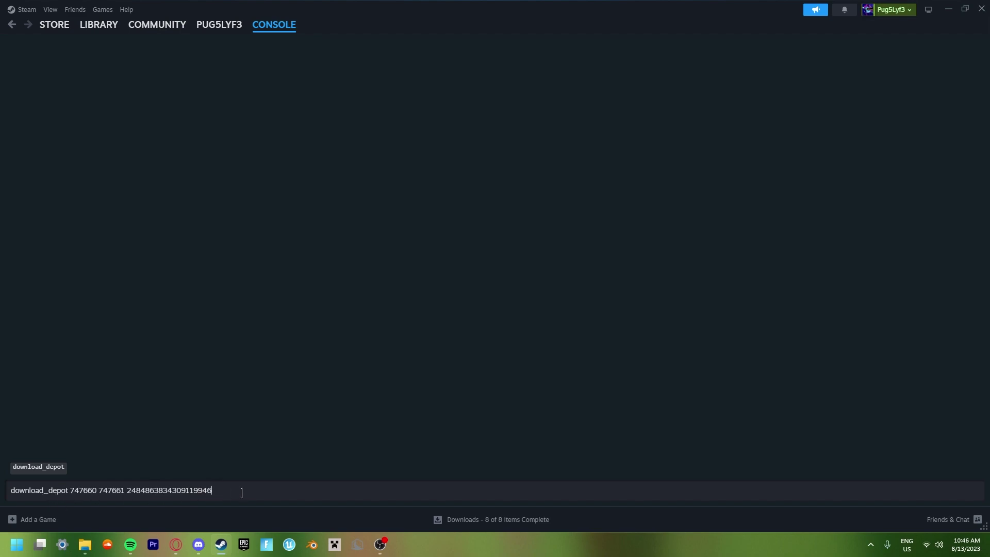
{"action": "key", "text": "Return"}
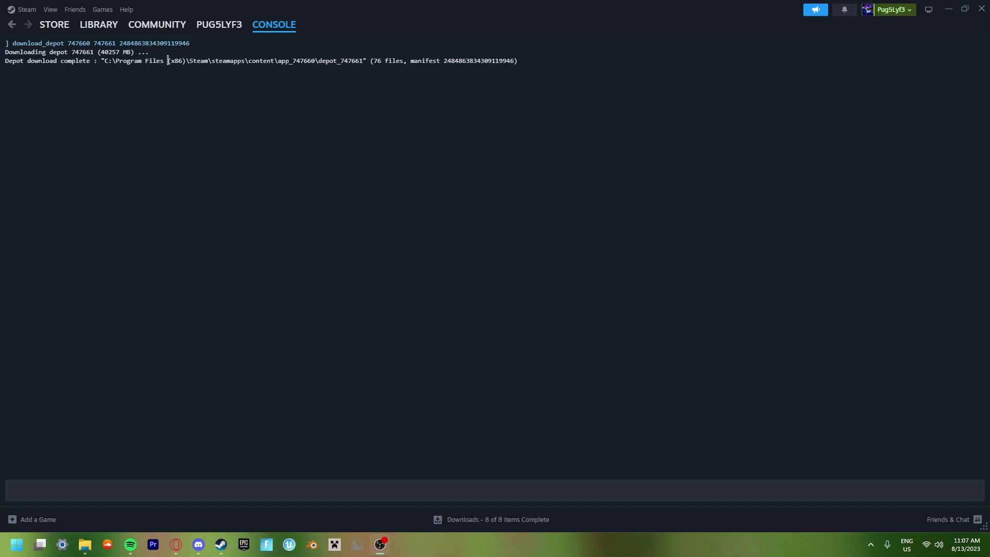
Step: Copy the downloaded depot's folder path, without the quotation marks, from the Steam console output
{"action": "left_click_drag", "start_coordinate": [186, 61], "coordinate": [5, 60]}
{"action": "left_click", "coordinate": [345, 61], "text": "shift"}
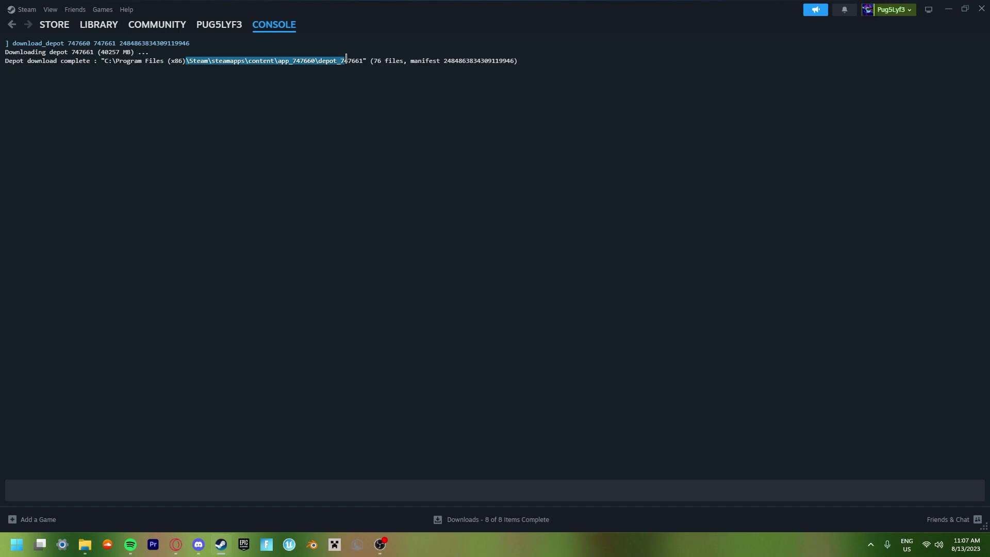
{"action": "left_click", "coordinate": [346, 60]}
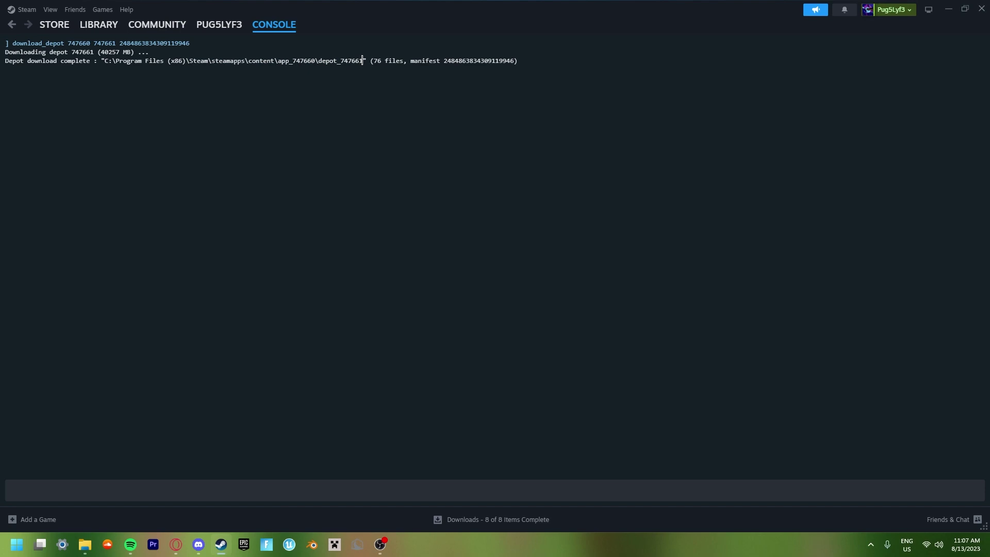
{"action": "left_click_drag", "start_coordinate": [362, 60], "coordinate": [105, 61]}
{"action": "key", "text": "ctrl+c"}
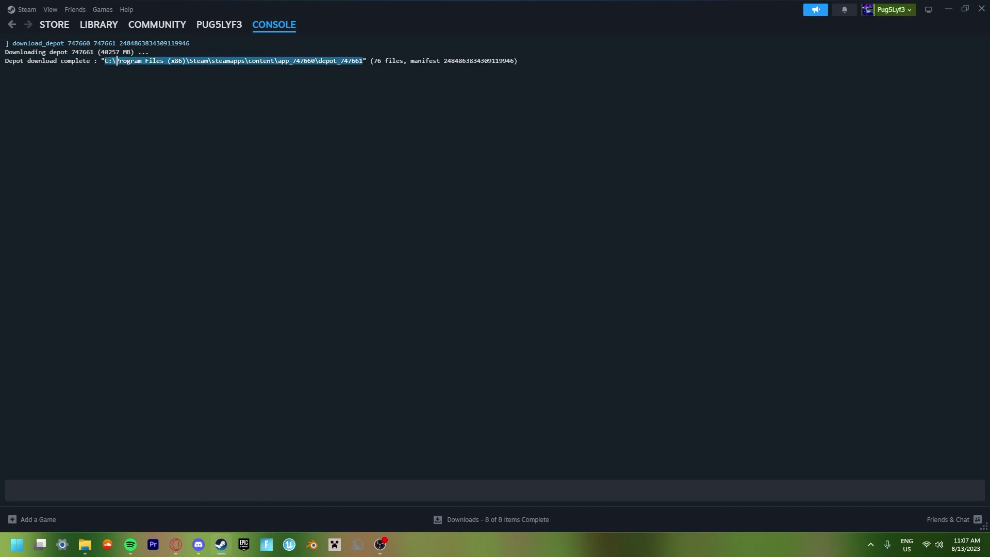
Step: Switch to File Explorer and open the copied depot_747661 folder path in a new tab
{"action": "left_click", "coordinate": [85, 545]}
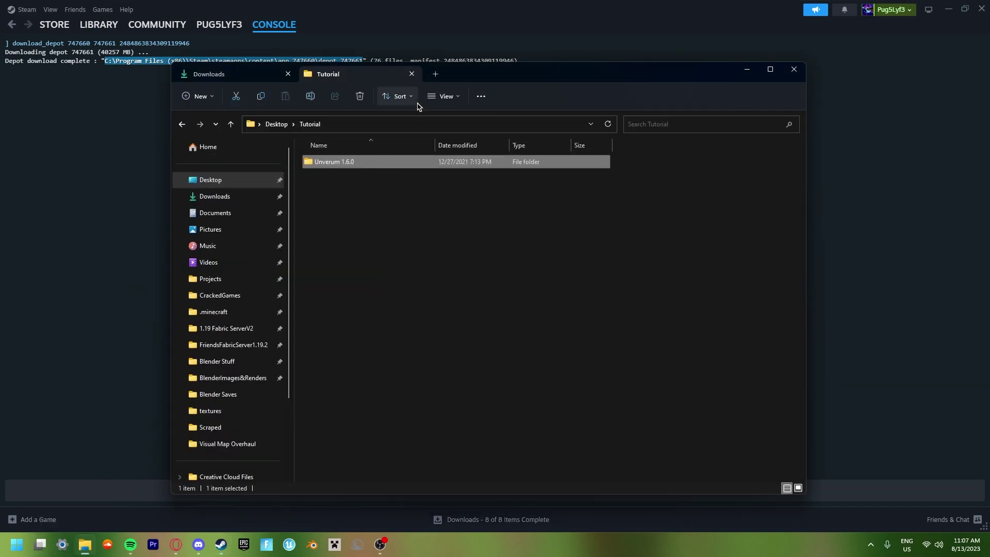
{"action": "left_click", "coordinate": [435, 74]}
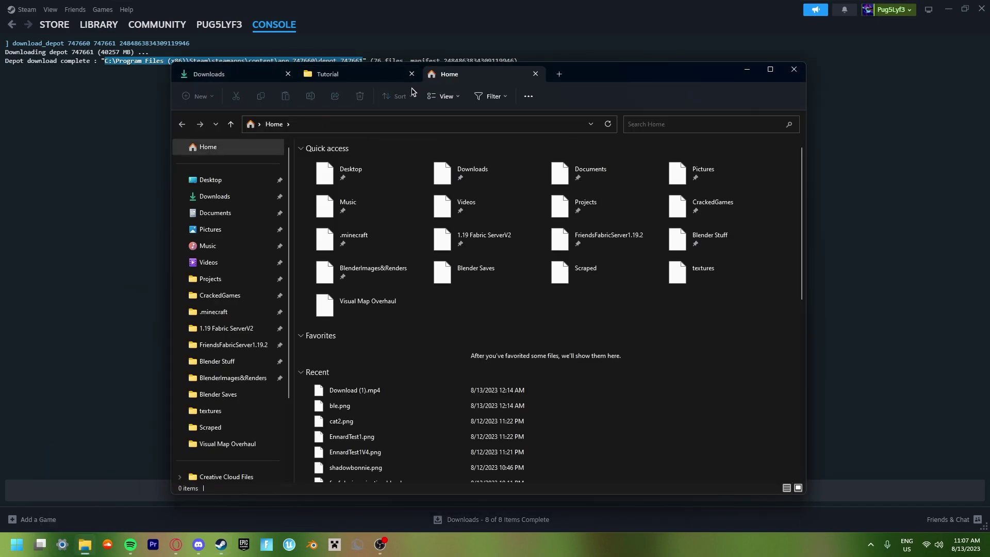
{"action": "left_click", "coordinate": [327, 122]}
{"action": "key", "text": "ctrl+v"}
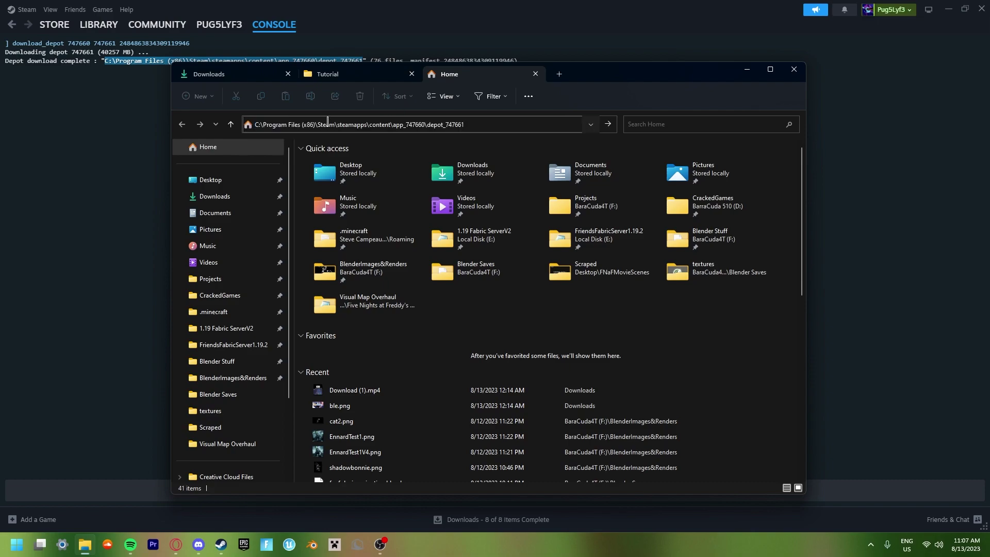
{"action": "key", "text": "Return"}
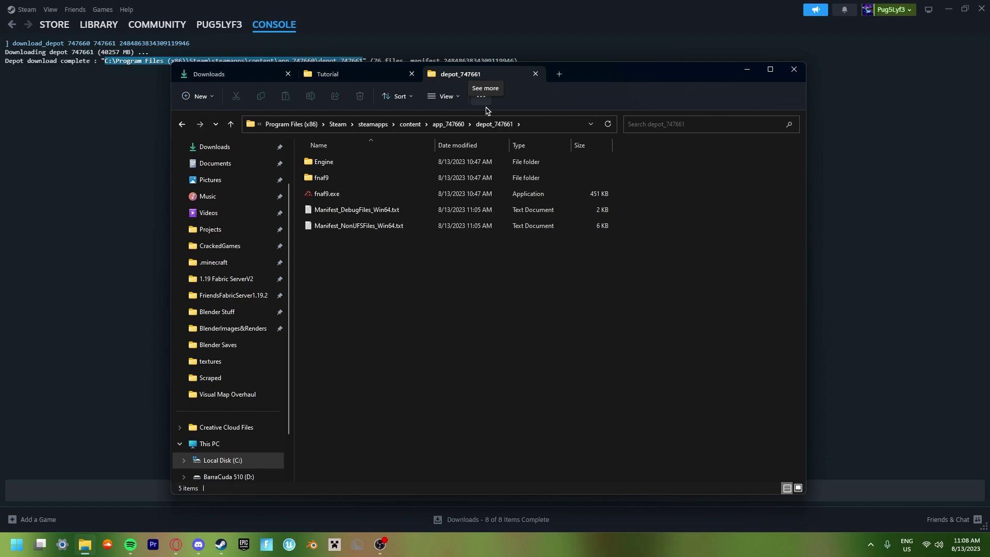
Step: Browse the depot's fnaf9 folder and examine the contents of its Content and Movies subfolders
{"action": "double_click", "coordinate": [376, 179]}
{"action": "double_click", "coordinate": [366, 162]}
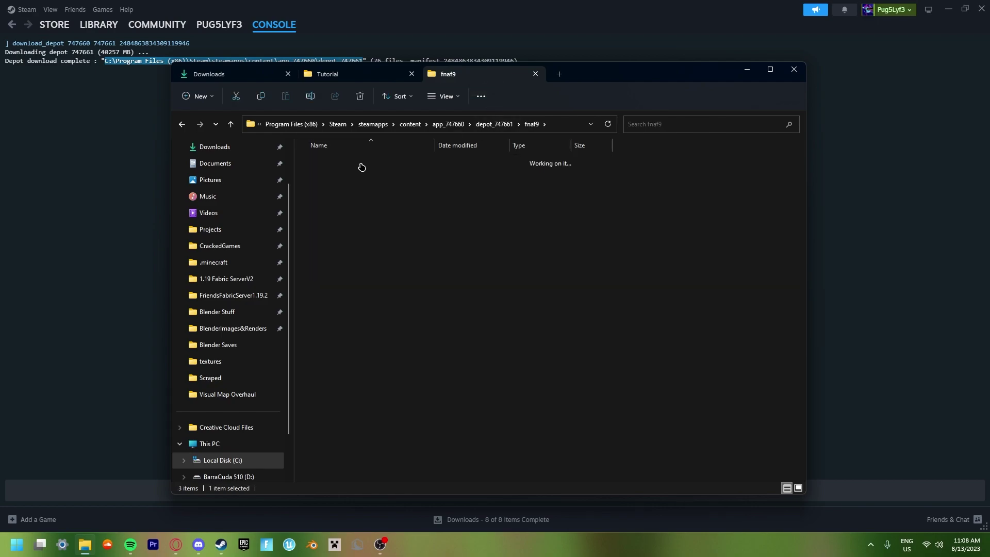
{"action": "left_click", "coordinate": [473, 124]}
{"action": "double_click", "coordinate": [376, 174]}
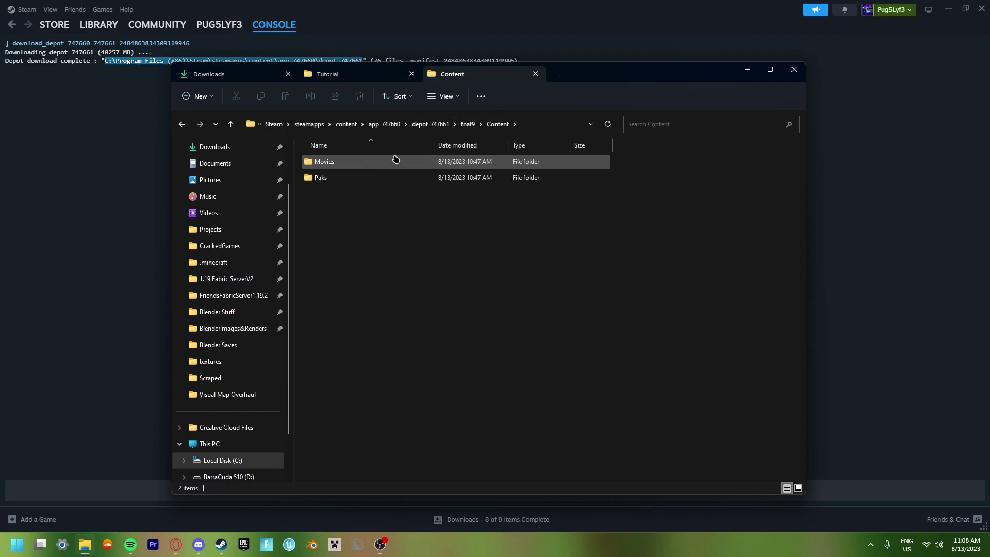
{"action": "double_click", "coordinate": [426, 164]}
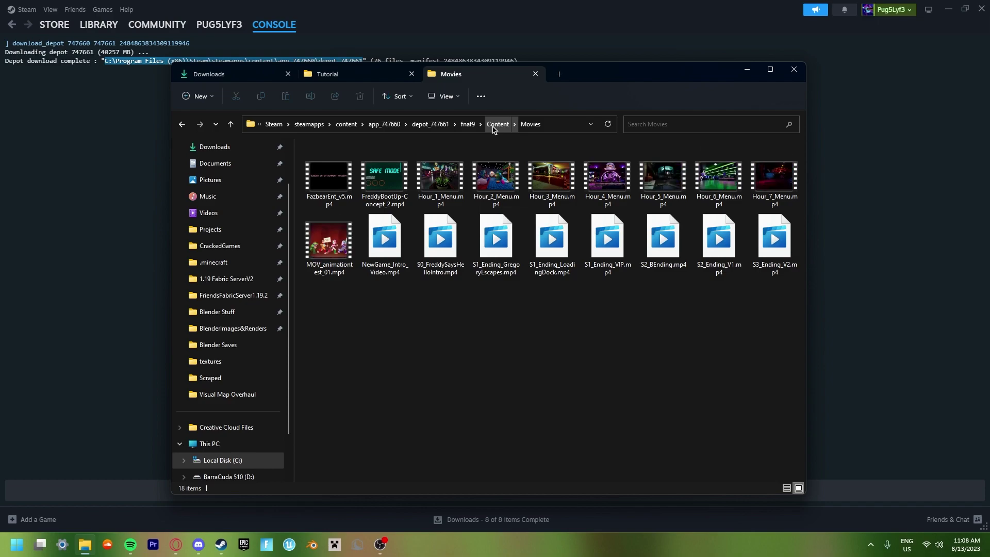
Step: Open the Unverum 1.6.0 folder inside Tutorial, launch Unverum.exe, and decline the update to version 2.4.1
{"action": "left_click", "coordinate": [441, 130]}
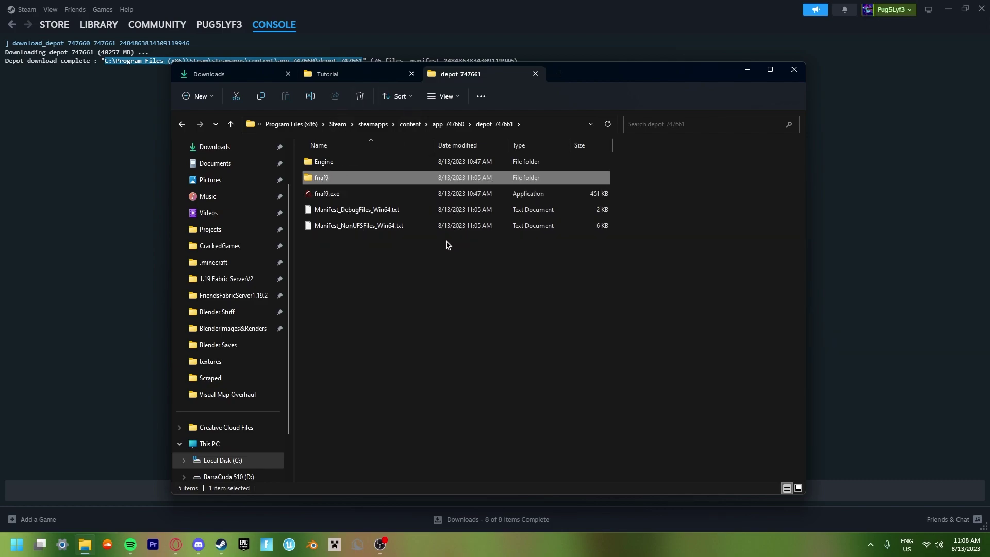
{"action": "left_click", "coordinate": [339, 75]}
{"action": "double_click", "coordinate": [335, 162]}
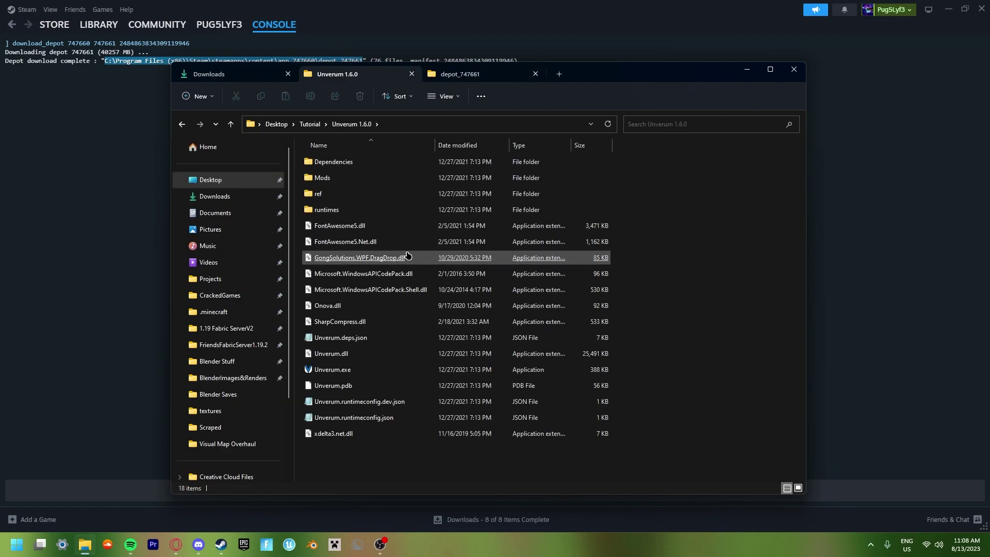
{"action": "left_click", "coordinate": [352, 370]}
{"action": "double_click", "coordinate": [352, 370]}
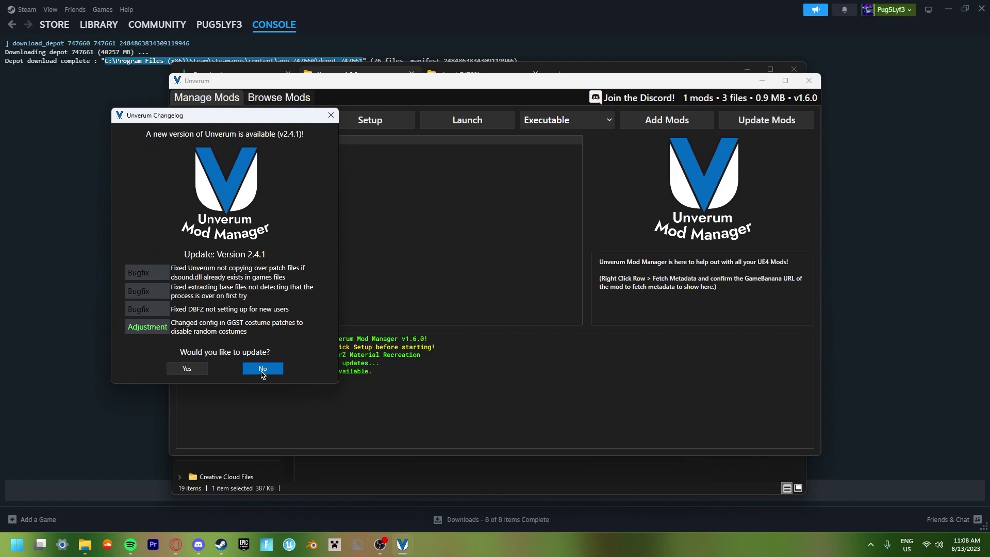
{"action": "left_click", "coordinate": [262, 369]}
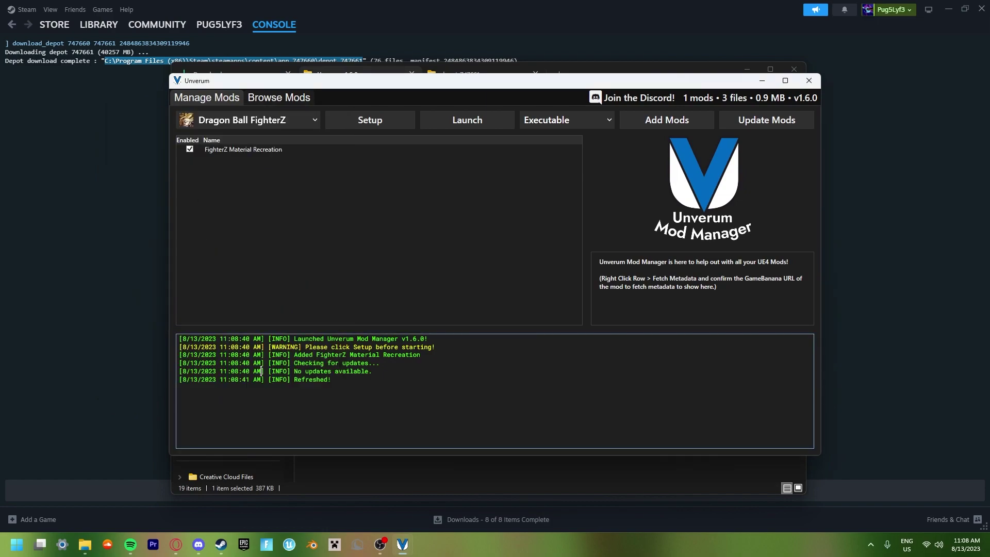
Step: Switch the managed game to Five Nights at Freddy's: Security Breach and cancel the launcher options
{"action": "left_click", "coordinate": [268, 124]}
{"action": "scroll", "coordinate": [242, 158], "scroll_direction": "down", "scroll_amount": 1}
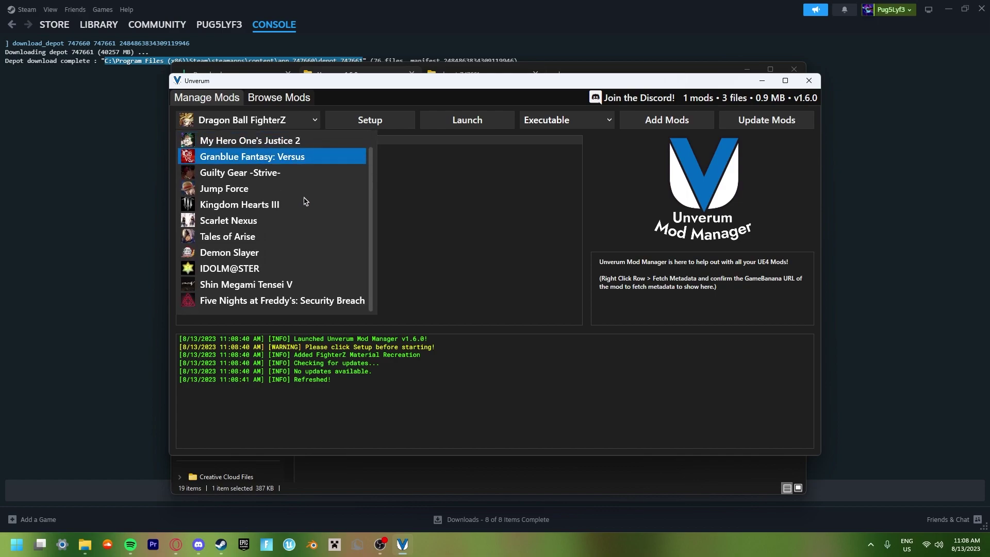
{"action": "left_click", "coordinate": [285, 303]}
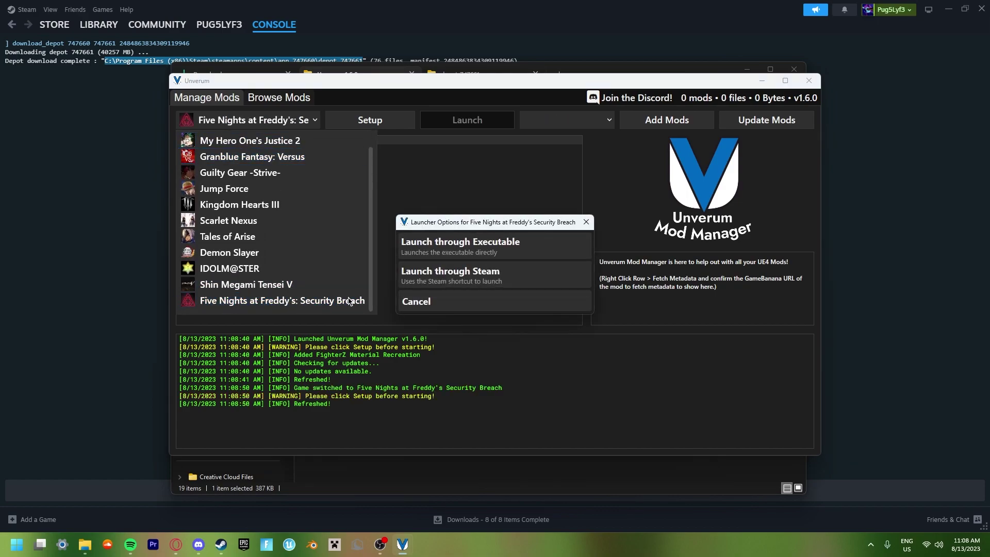
{"action": "left_click", "coordinate": [432, 306]}
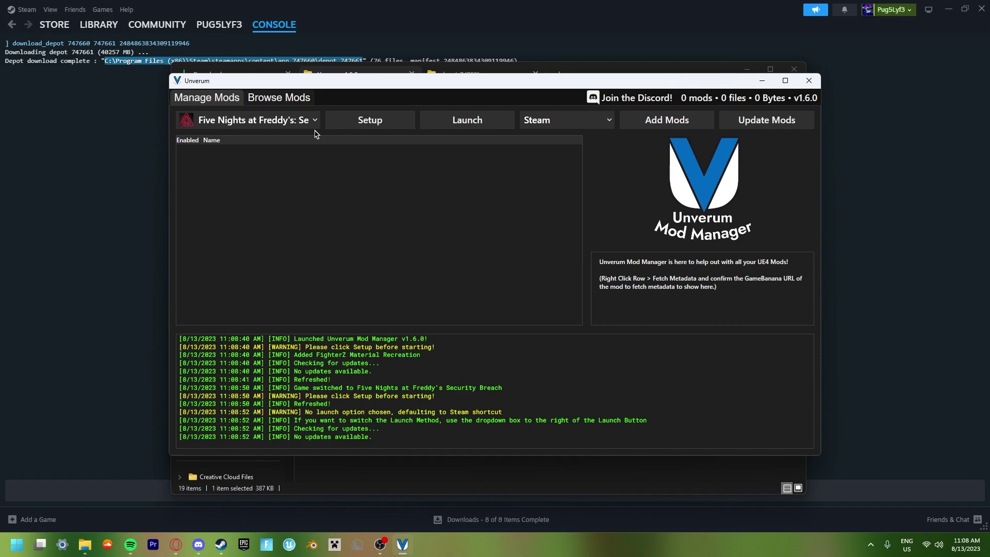
Step: Run the game's setup, choosing fnaf9.exe from C:\Program Files (x86)\Steam\steamapps\content\app_747660\depot_747661
{"action": "left_click", "coordinate": [379, 128]}
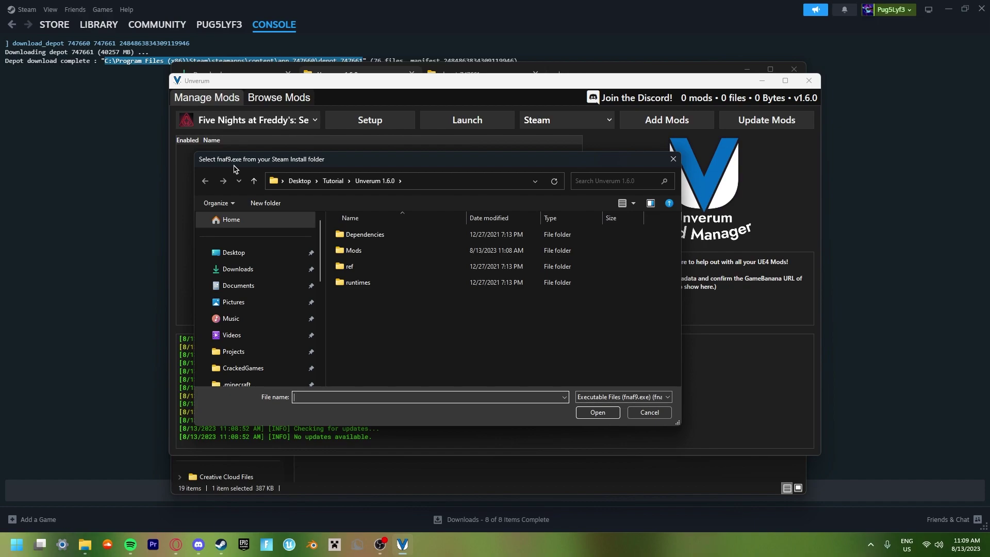
{"action": "left_click", "coordinate": [412, 182]}
{"action": "left_click", "coordinate": [412, 183]}
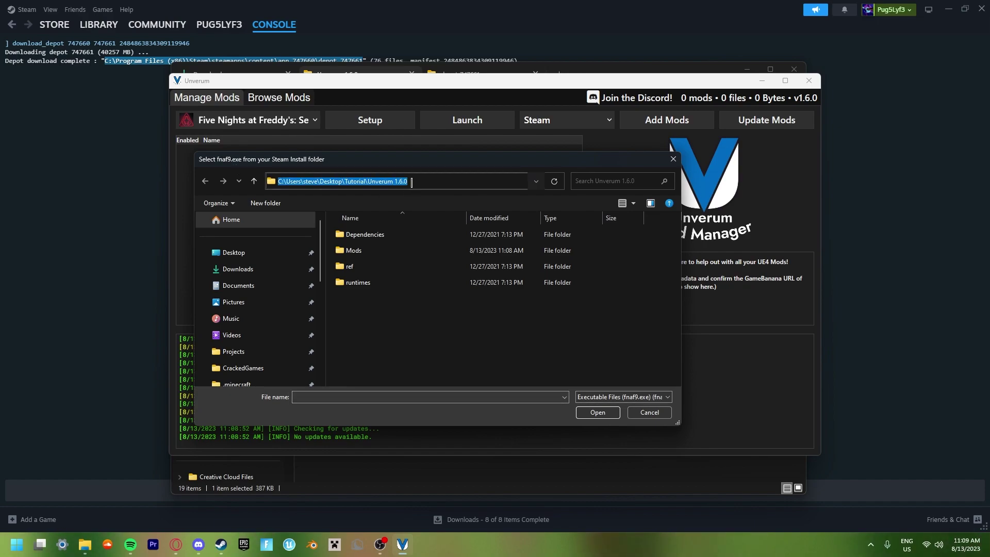
{"action": "key", "text": "ctrl+v"}
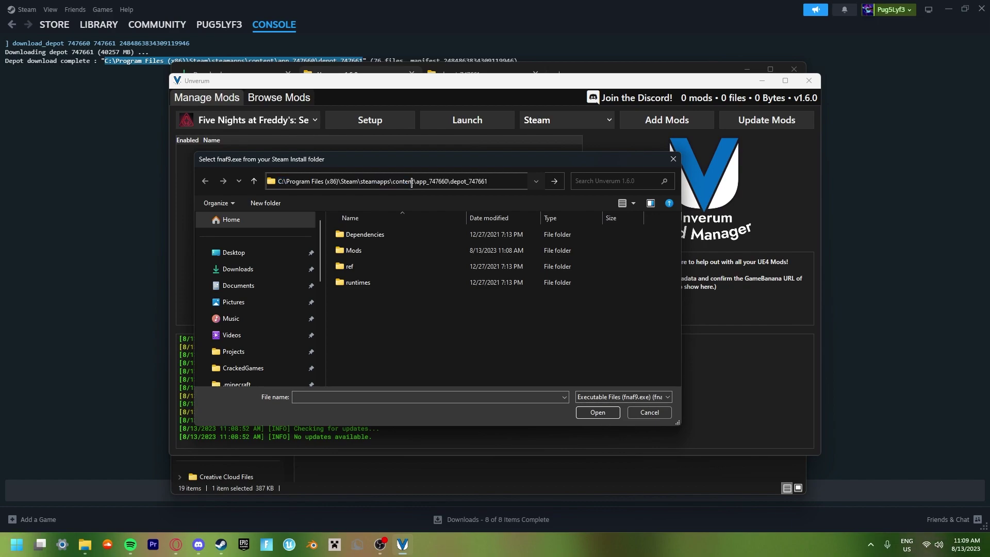
{"action": "key", "text": "Return"}
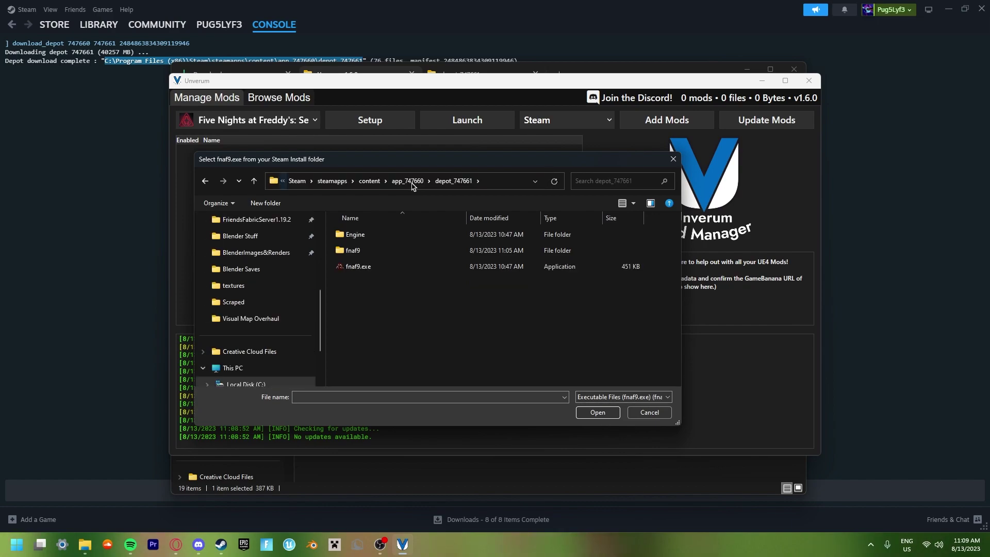
{"action": "left_click", "coordinate": [372, 272]}
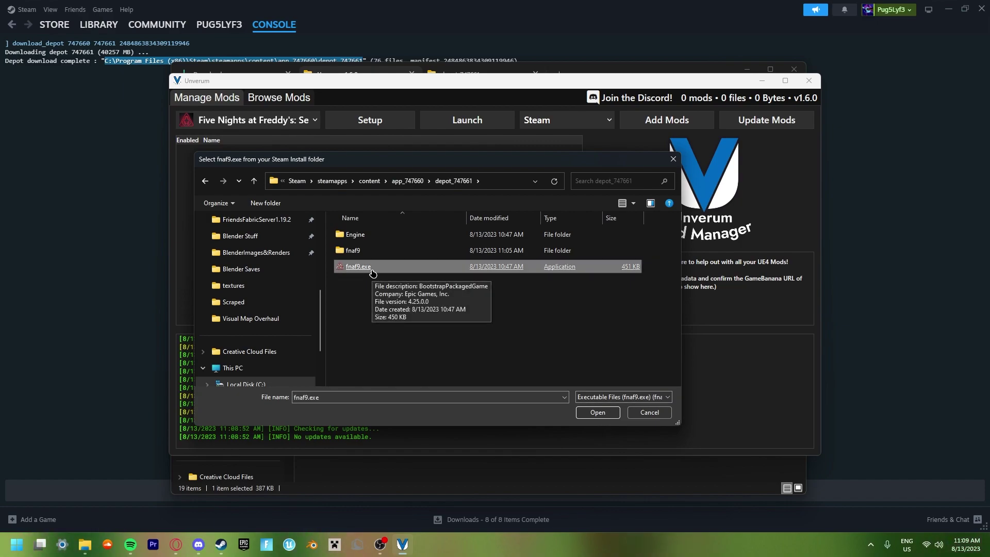
{"action": "double_click", "coordinate": [371, 272]}
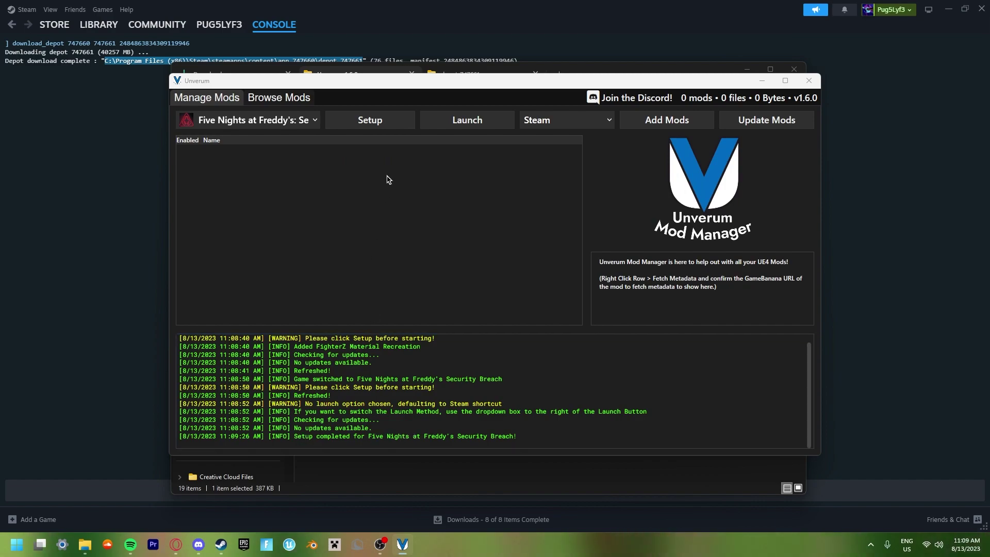
Step: Browse the recent online mods for Five Nights at Freddy's: Security Breach and examine the first page of listings
{"action": "left_click_drag", "start_coordinate": [381, 101], "coordinate": [393, 130]}
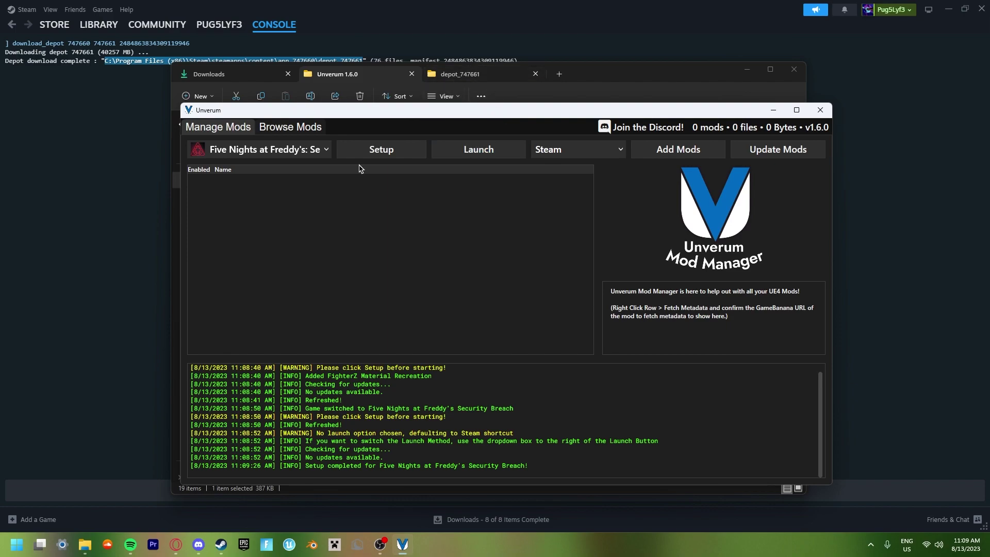
{"action": "left_click", "coordinate": [291, 127]}
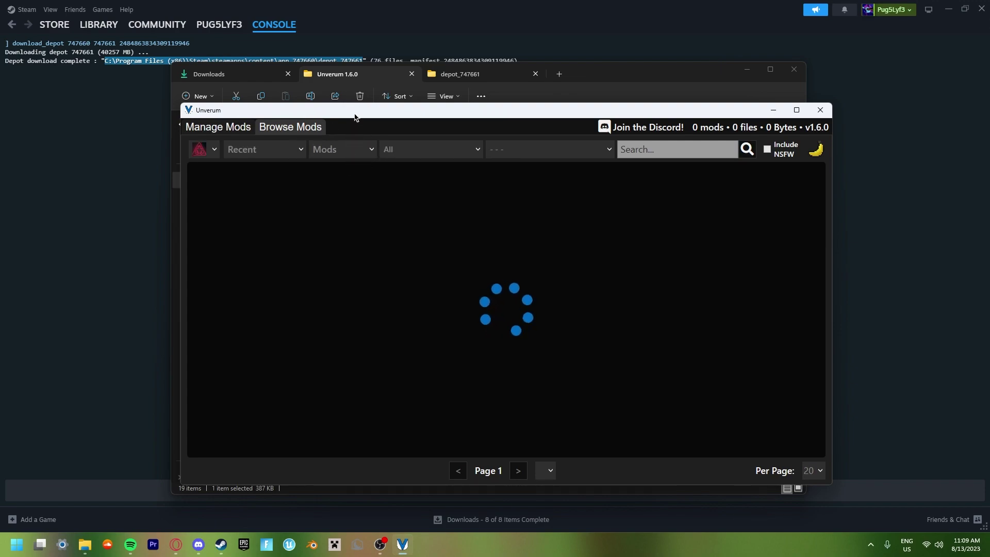
{"action": "left_click_drag", "start_coordinate": [355, 118], "coordinate": [352, 87]}
{"action": "scroll", "coordinate": [496, 211], "scroll_direction": "down", "scroll_amount": 4}
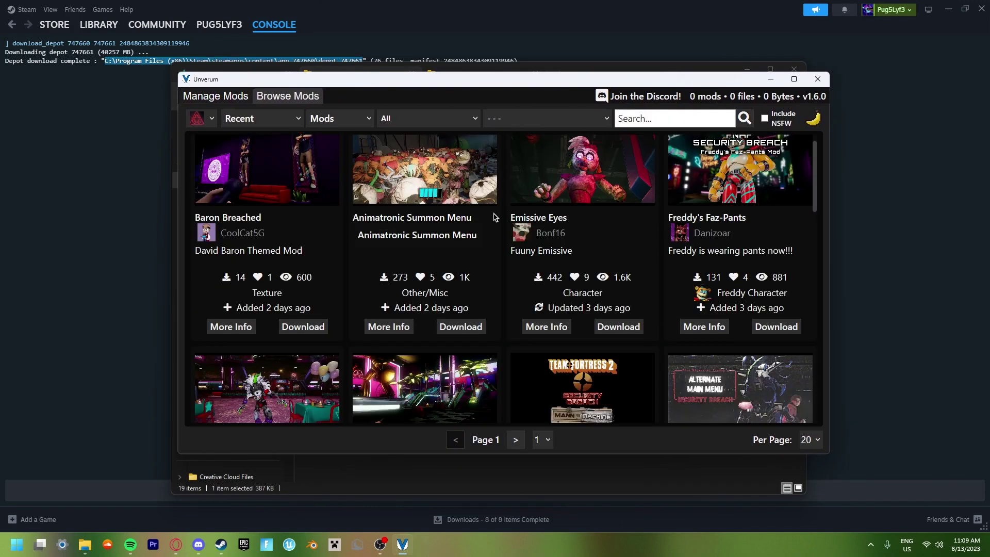
{"action": "scroll", "coordinate": [493, 217], "scroll_direction": "down", "scroll_amount": 12}
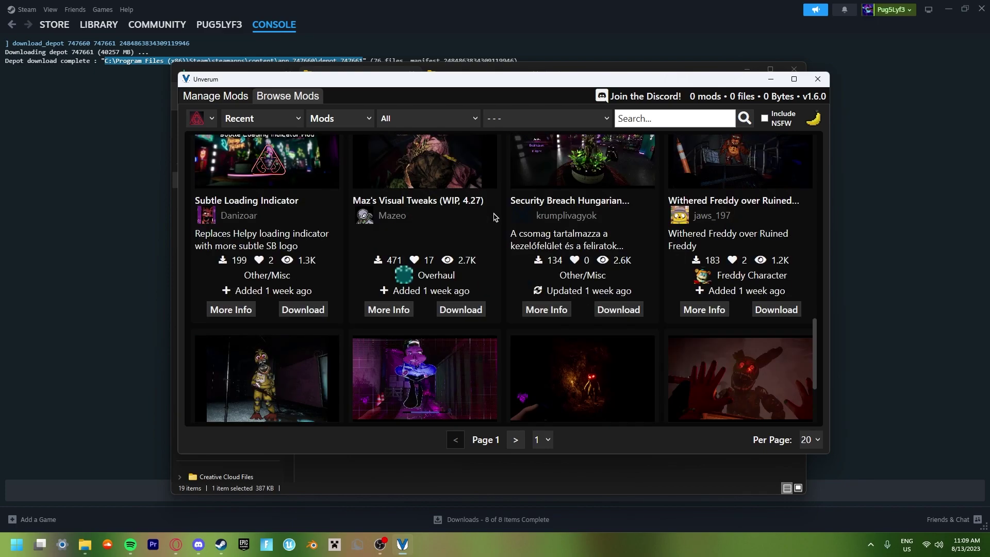
{"action": "scroll", "coordinate": [477, 345], "scroll_direction": "up", "scroll_amount": 5}
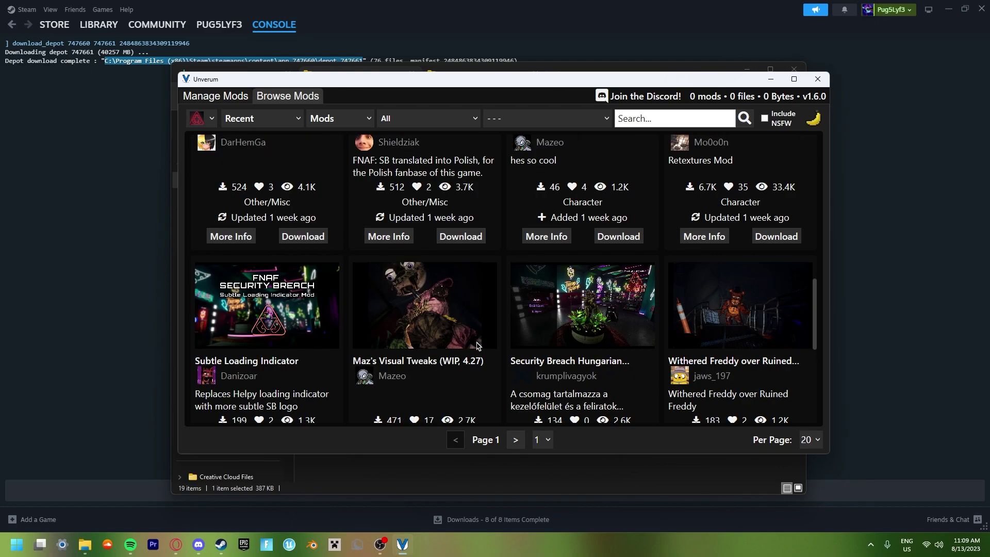
{"action": "scroll", "coordinate": [474, 328], "scroll_direction": "up", "scroll_amount": 2}
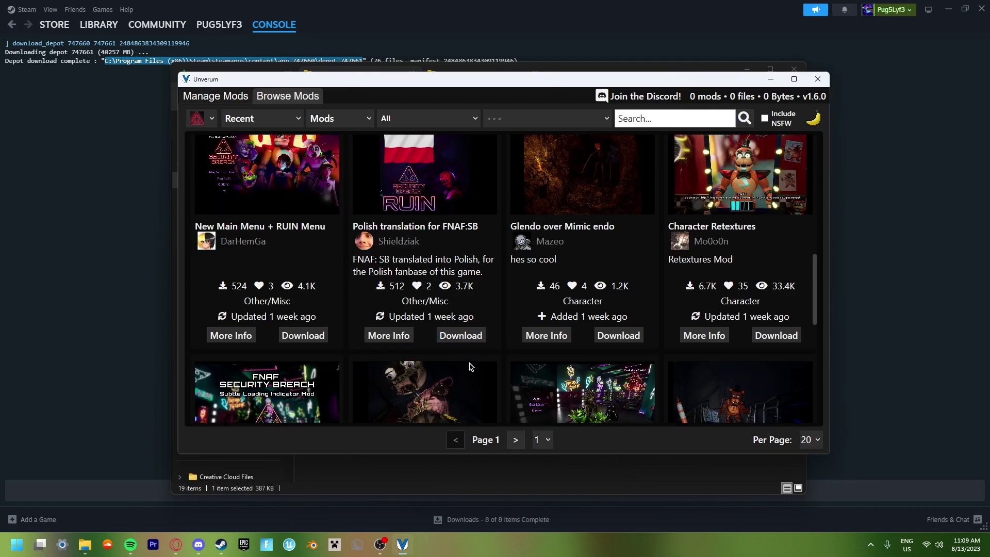
{"action": "scroll", "coordinate": [469, 367], "scroll_direction": "up", "scroll_amount": 3}
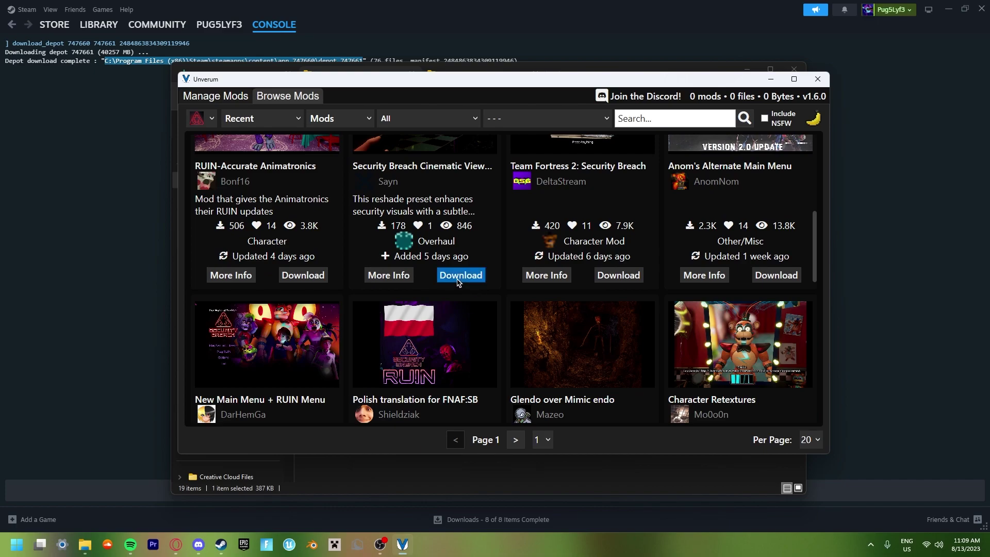
{"action": "scroll", "coordinate": [480, 299], "scroll_direction": "up", "scroll_amount": 6}
Step: Return to mod management and open the mods folder for Five Nights at Freddy's: Security Breach
{"action": "left_click", "coordinate": [215, 96]}
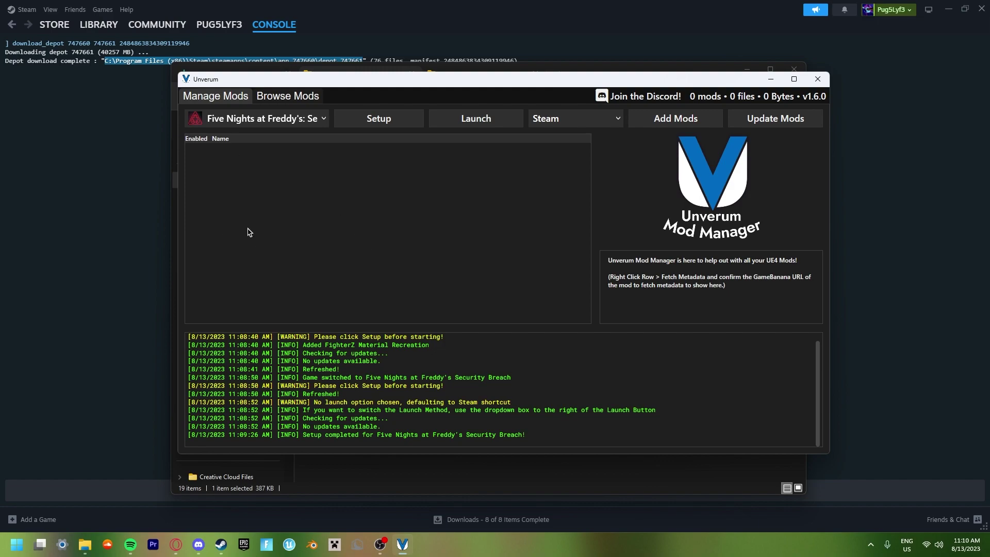
{"action": "left_click", "coordinate": [677, 127]}
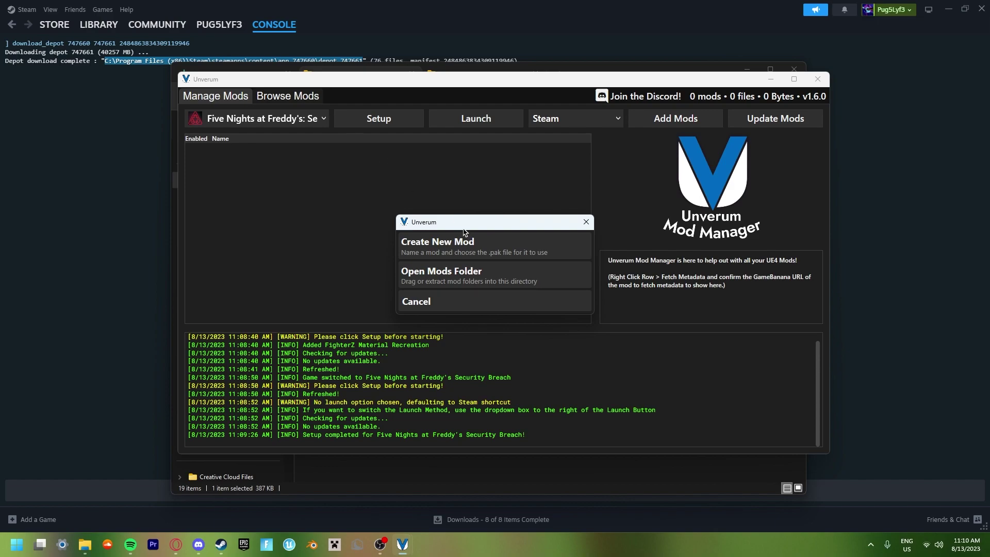
{"action": "left_click", "coordinate": [455, 274]}
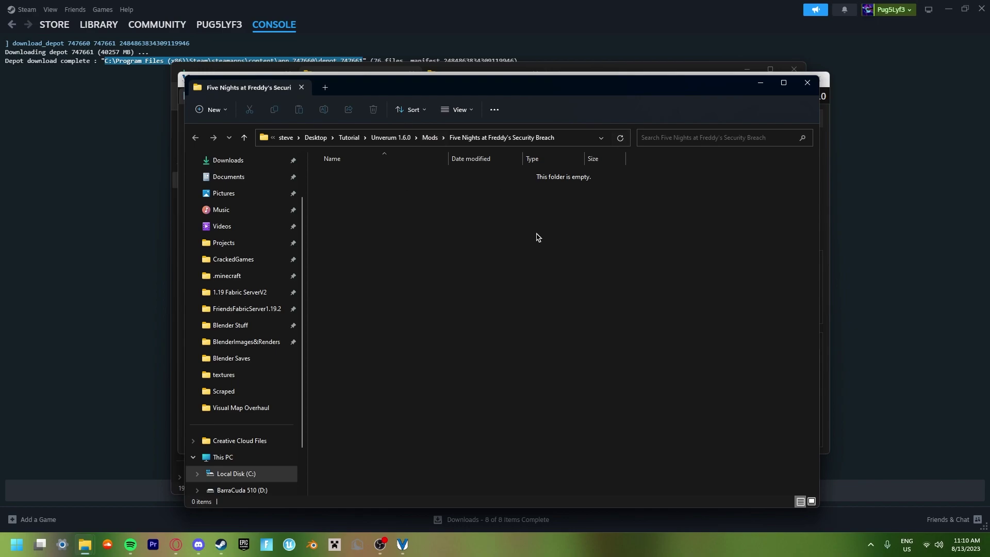
{"action": "right_click", "coordinate": [361, 207]}
{"action": "left_click", "coordinate": [337, 199]}
Step: Open Downloads in a new File Explorer tab and copy candymod_p.rar into the Five Nights at Freddy's: Security Breach mods folder
{"action": "left_click", "coordinate": [324, 87]}
{"action": "left_click", "coordinate": [228, 209]}
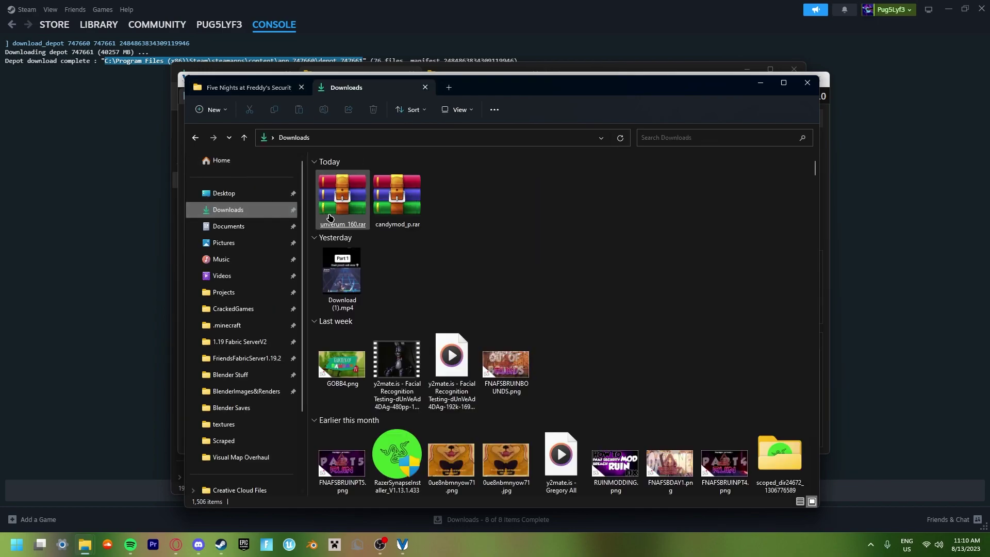
{"action": "mouse_move", "coordinate": [397, 194]}
{"action": "left_mouse_down"}
{"action": "mouse_move", "coordinate": [402, 154]}
{"action": "mouse_move", "coordinate": [248, 98]}
{"action": "mouse_move", "coordinate": [389, 201]}
{"action": "left_mouse_up"}
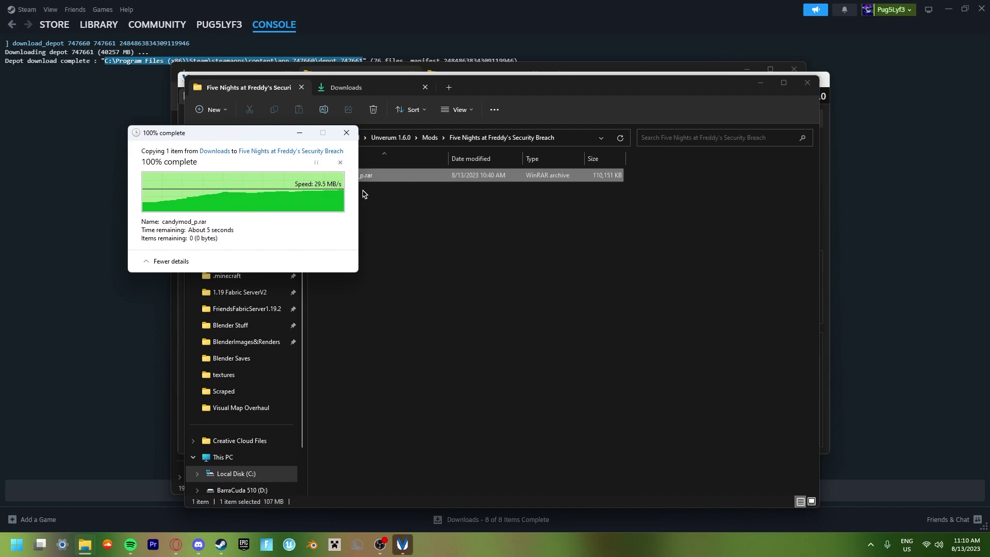
Step: Extract candymod_p.rar directly into the game's mods folder and delete the archive there
{"action": "right_click", "coordinate": [349, 181]}
{"action": "left_click", "coordinate": [522, 159]}
{"action": "right_click", "coordinate": [521, 175]}
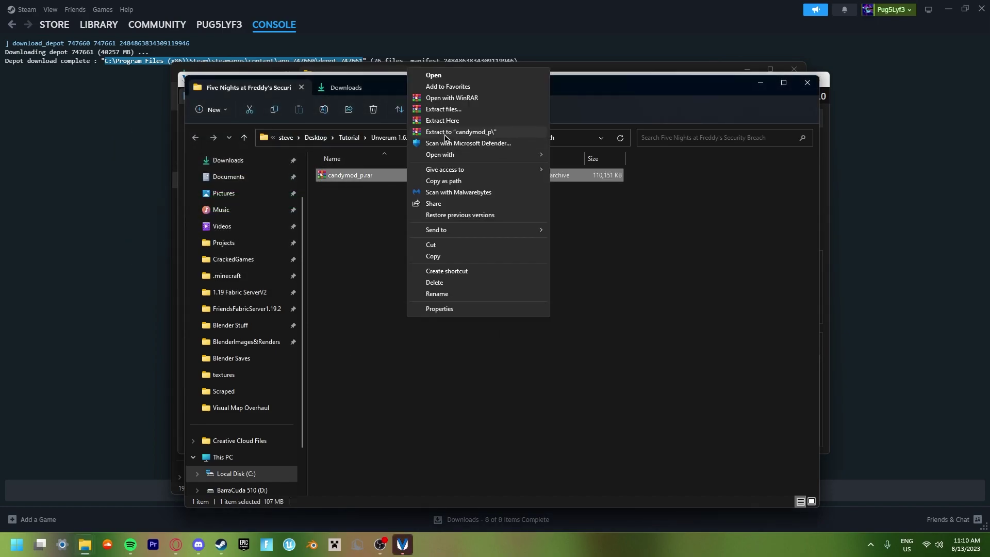
{"action": "left_click", "coordinate": [433, 121]}
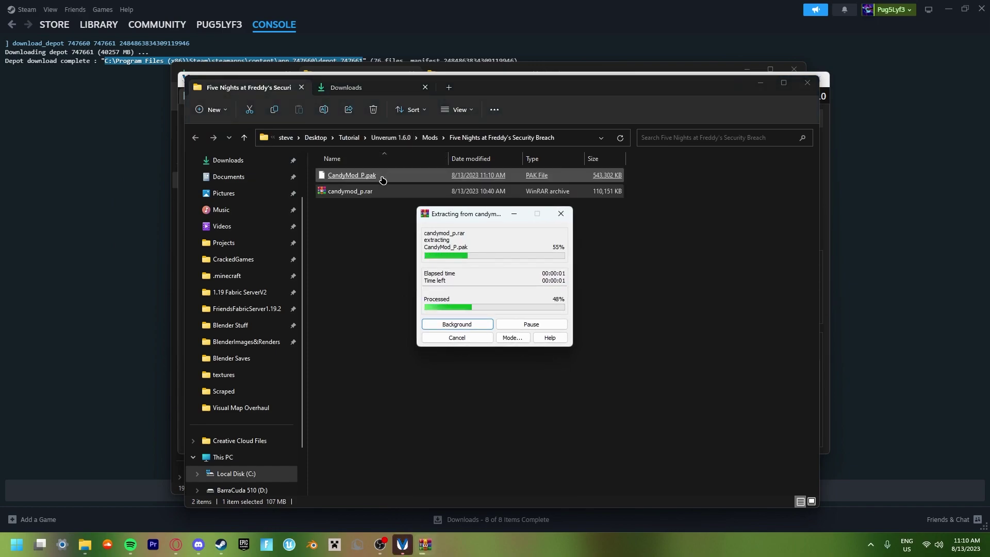
{"action": "right_click", "coordinate": [366, 200]}
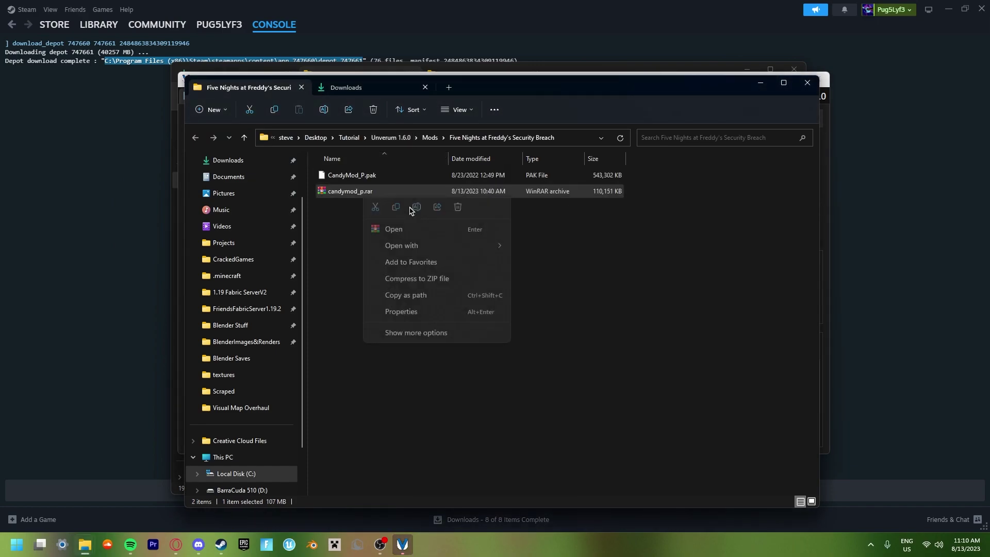
{"action": "left_click", "coordinate": [457, 208]}
Step: Create a folder named CandyMod_P in the Five Nights at Freddy's Security Breach mods folder
{"action": "left_click_drag", "start_coordinate": [507, 93], "coordinate": [581, 100]}
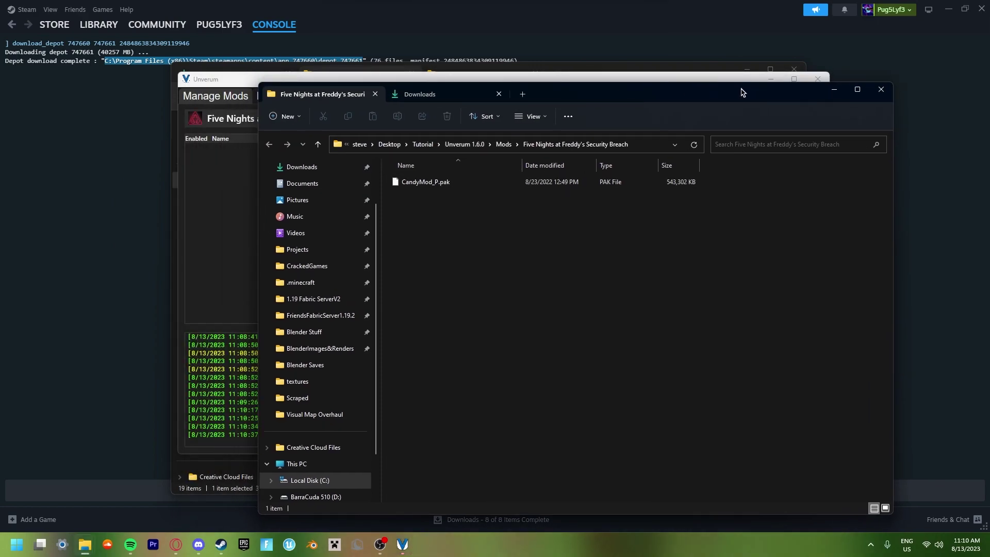
{"action": "left_click", "coordinate": [613, 81]}
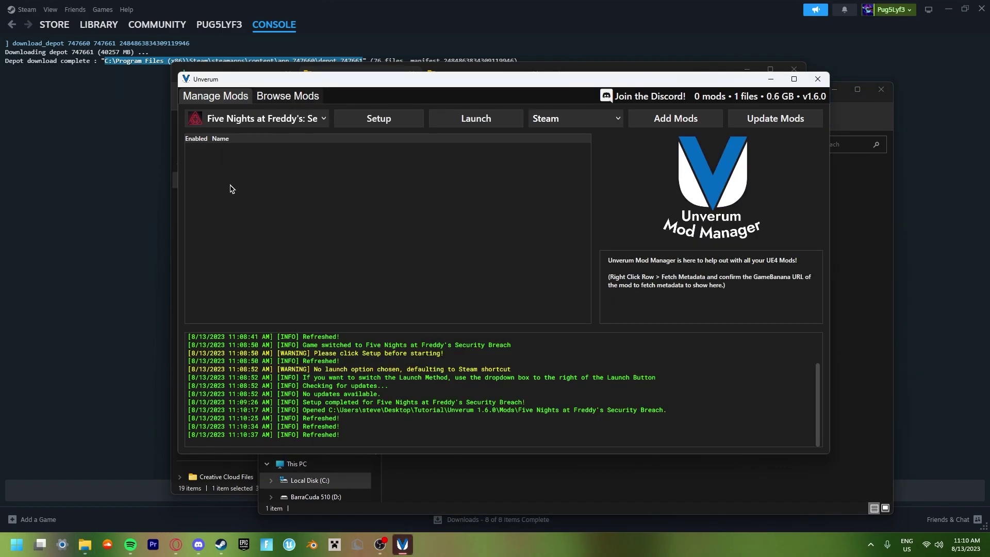
{"action": "left_click", "coordinate": [871, 236]}
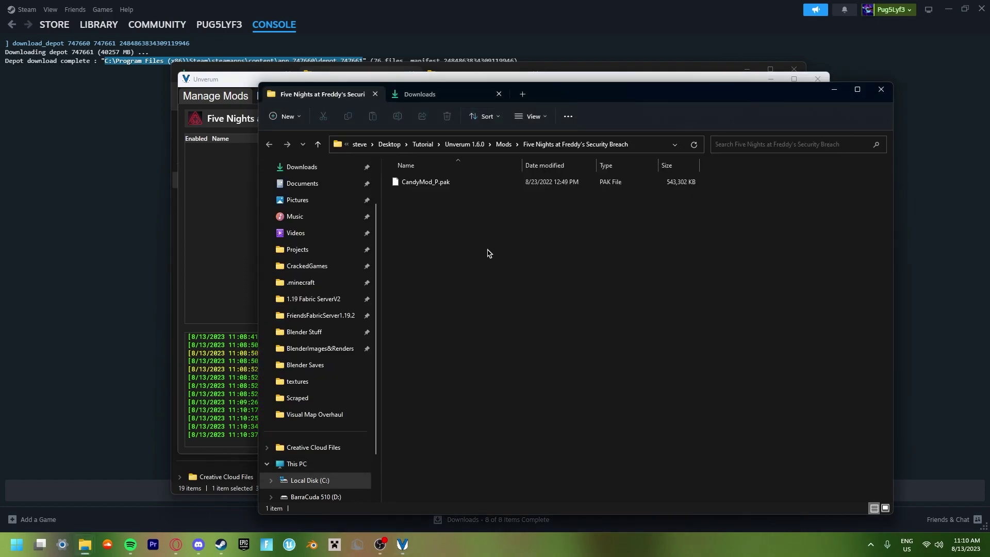
{"action": "right_click", "coordinate": [488, 250]}
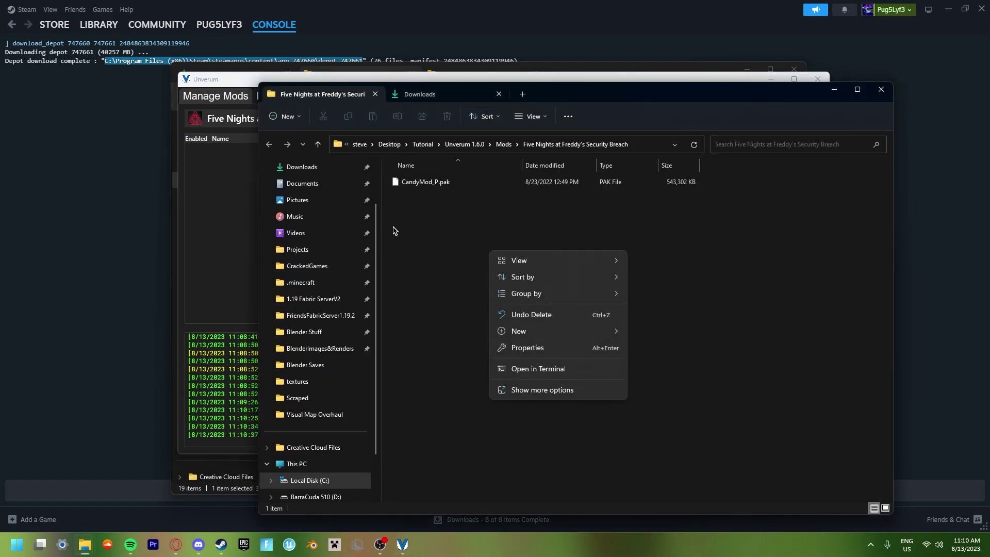
{"action": "mouse_move", "coordinate": [515, 331]}
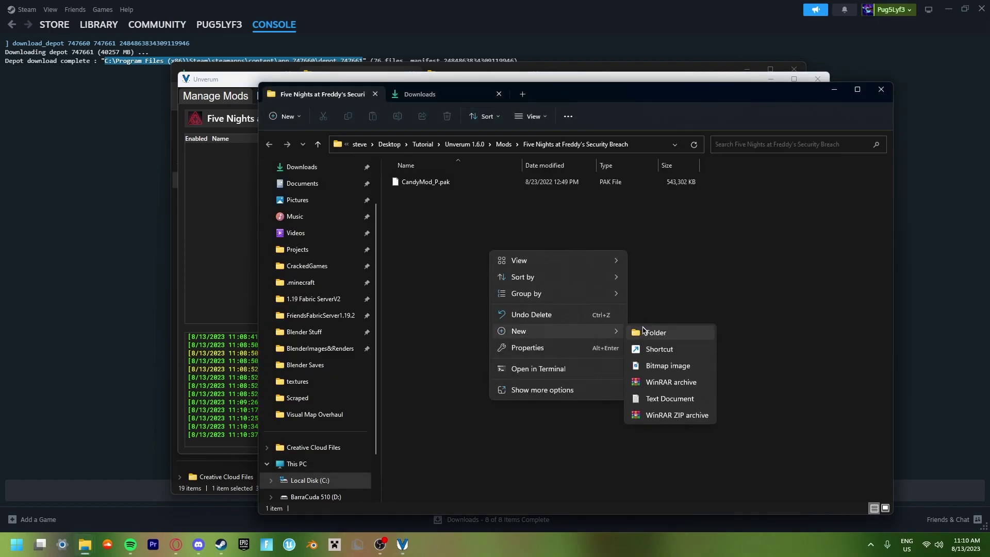
{"action": "left_click", "coordinate": [644, 329]}
{"action": "type", "text": "Candy"}
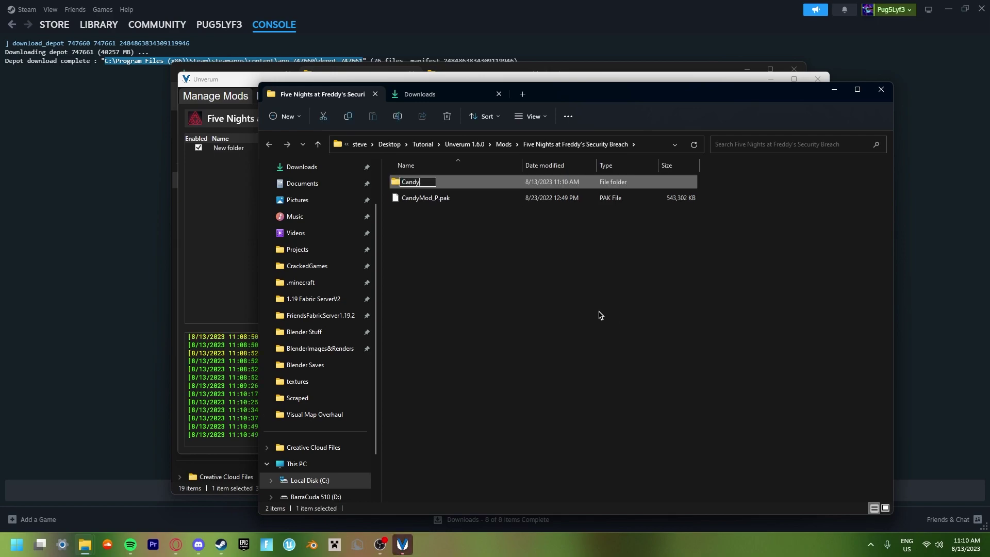
{"action": "type", "text": "Mod"}
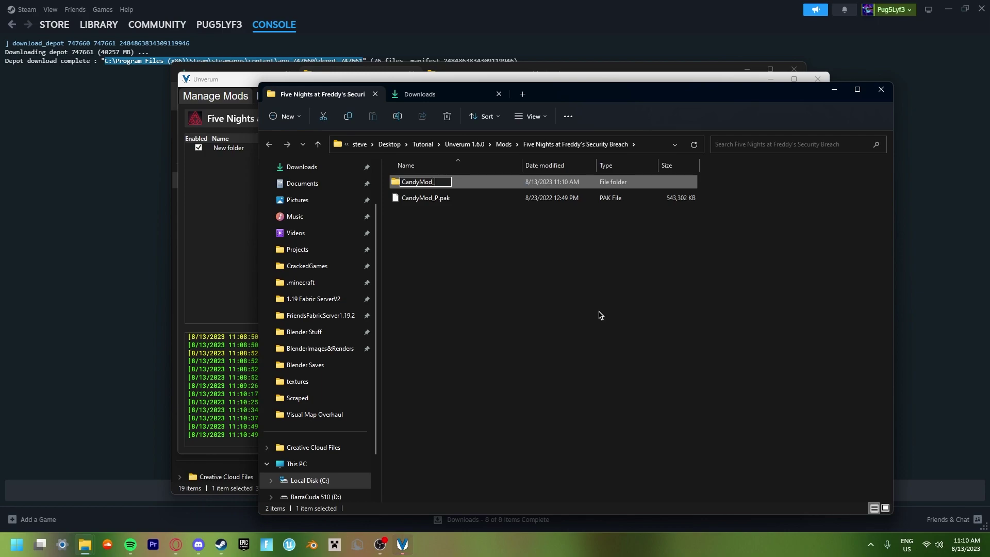
{"action": "type", "text": "_P"}
{"action": "key", "text": "Return"}
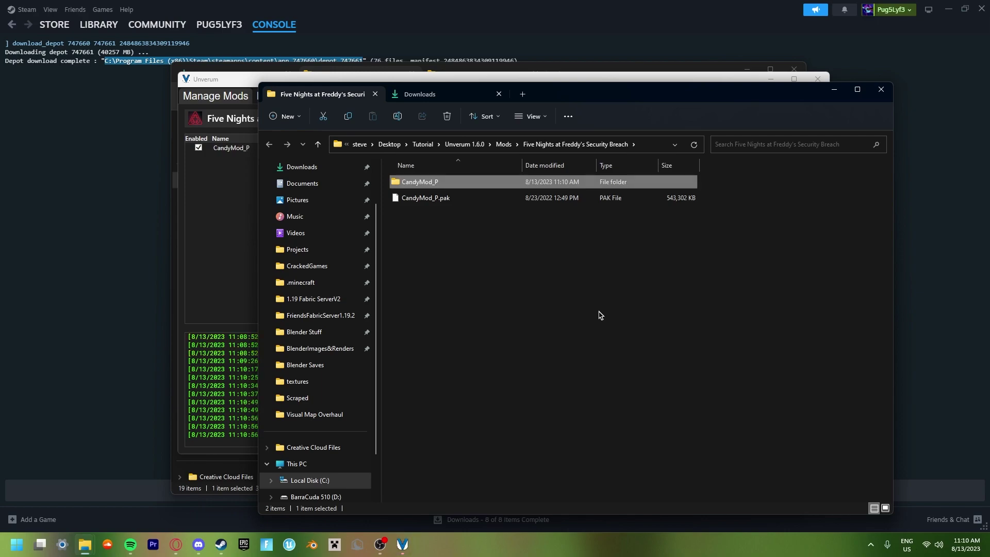
Step: Move CandyMod_P.pak into the CandyMod_P folder, check it there, and select the CandyMod_P entry in Unverum's mod list
{"action": "left_click_drag", "start_coordinate": [420, 198], "coordinate": [444, 185]}
{"action": "double_click", "coordinate": [503, 185]}
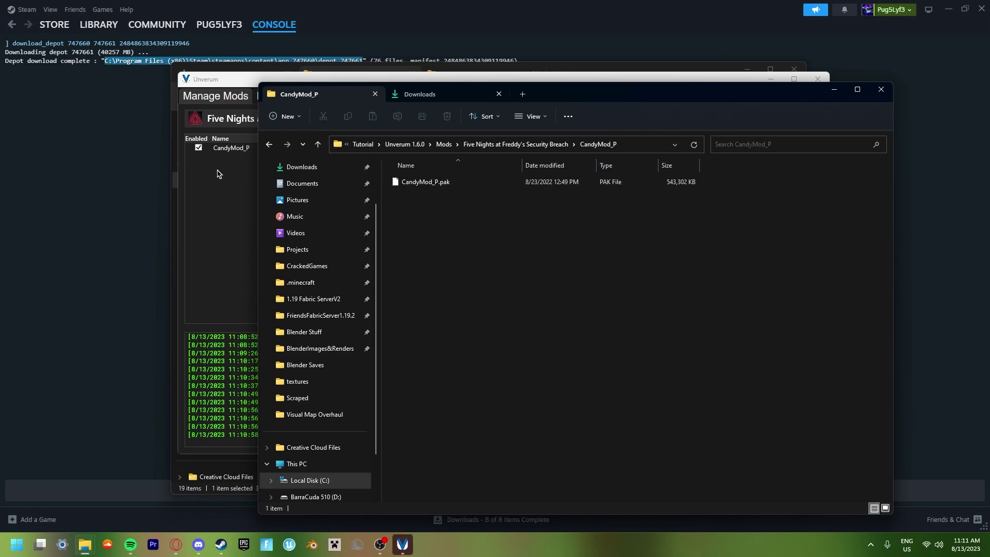
{"action": "left_click", "coordinate": [218, 171]}
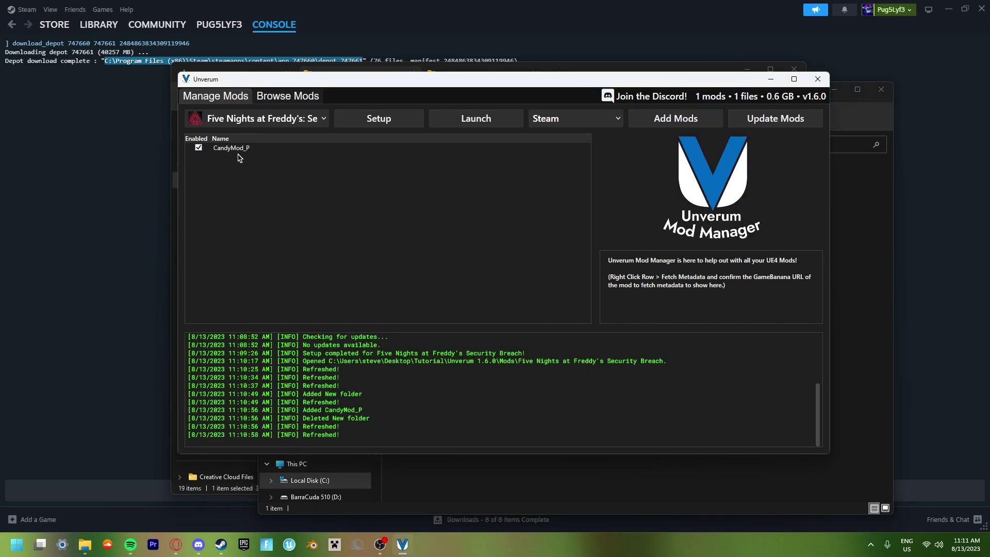
{"action": "left_click", "coordinate": [200, 151]}
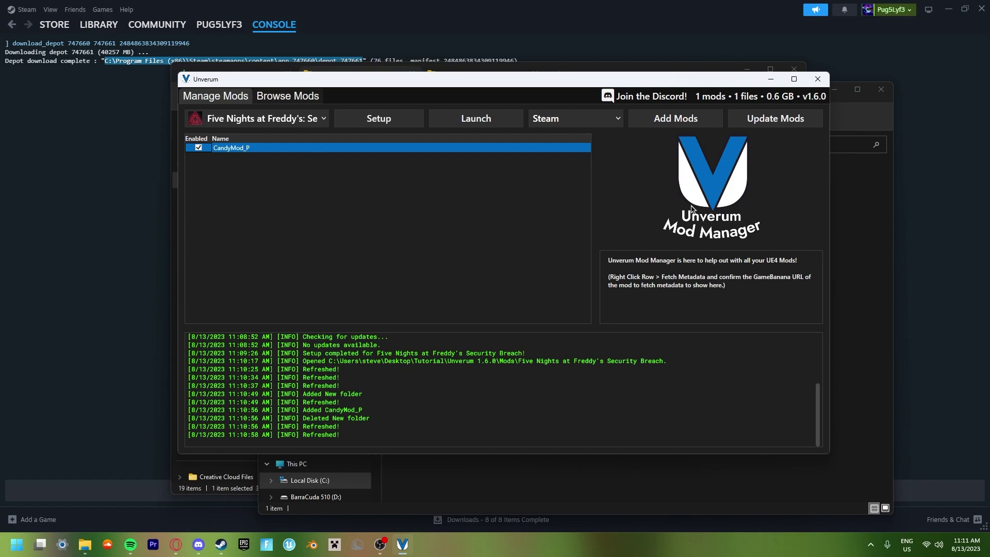
Step: Browse the recent online mods and examine the listings on pages 1 and 10
{"action": "left_click", "coordinate": [307, 106]}
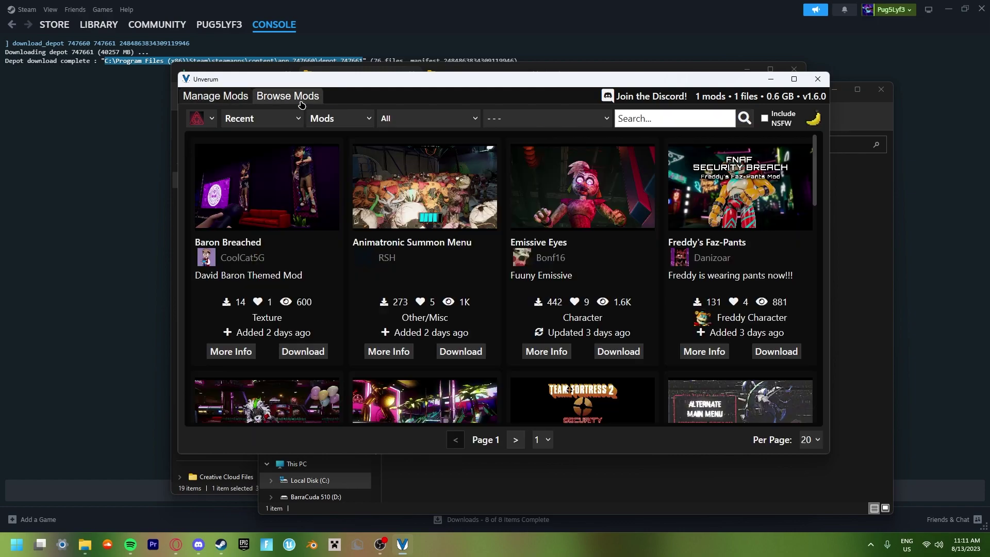
{"action": "scroll", "coordinate": [360, 259], "scroll_direction": "down", "scroll_amount": 9}
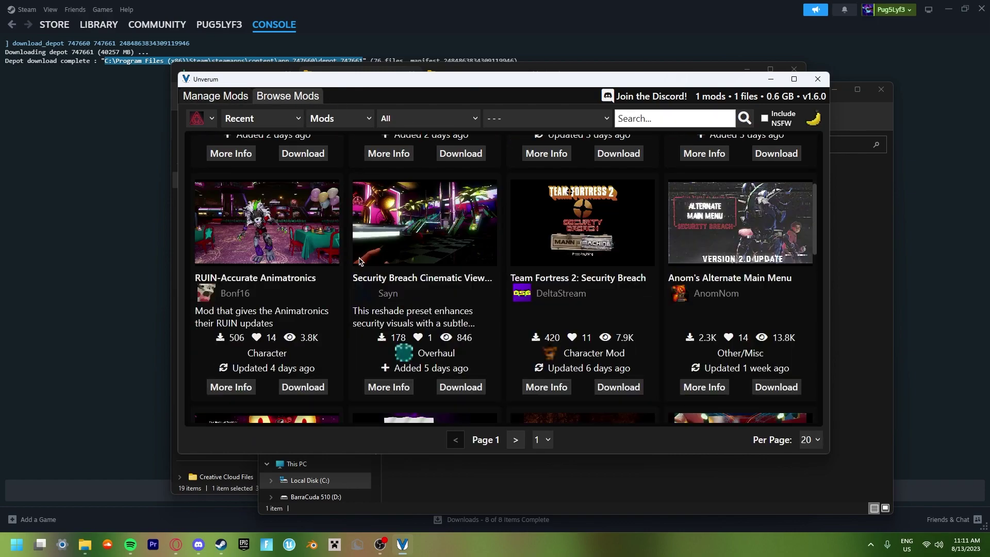
{"action": "scroll", "coordinate": [361, 260], "scroll_direction": "down", "scroll_amount": 10}
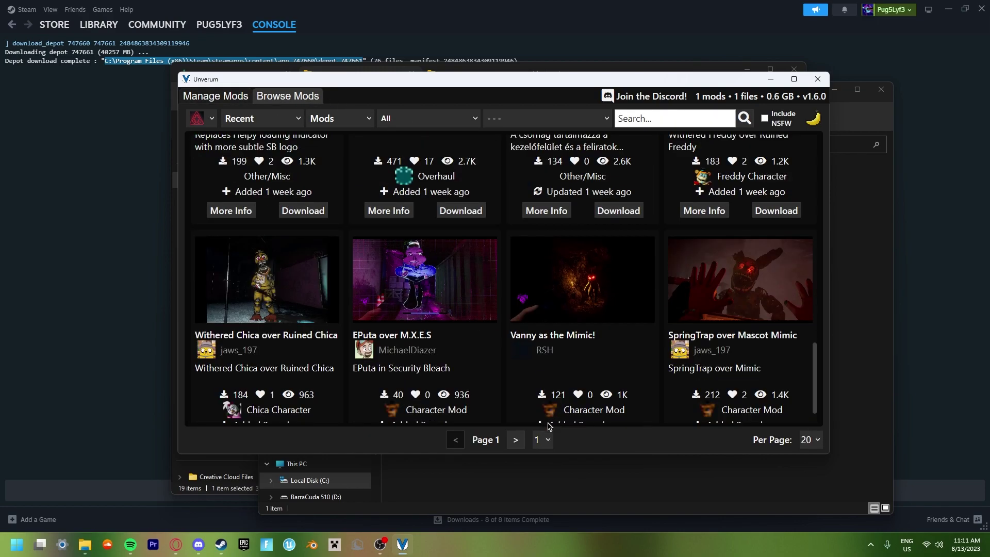
{"action": "left_click", "coordinate": [544, 439]}
{"action": "left_click", "coordinate": [541, 421]}
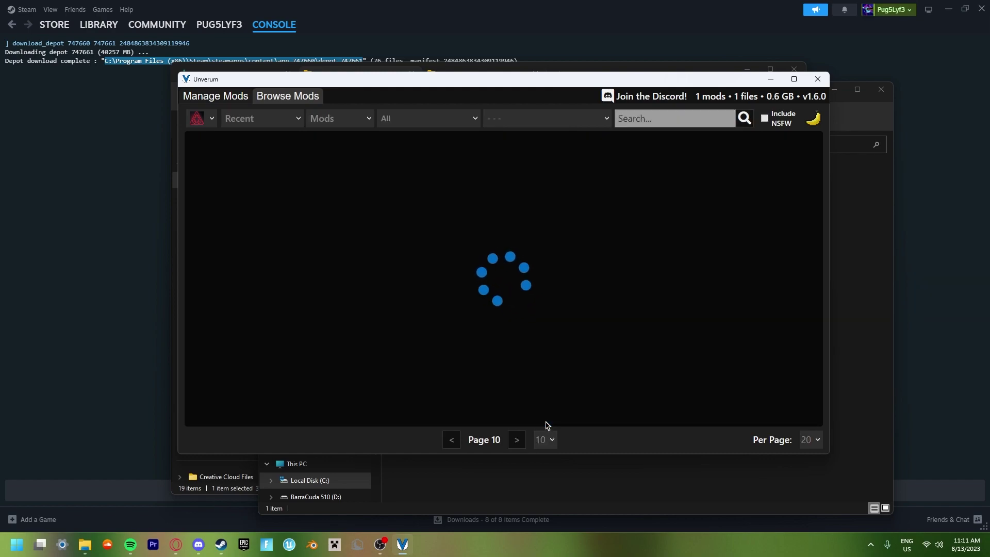
{"action": "scroll", "coordinate": [539, 402], "scroll_direction": "down", "scroll_amount": 3}
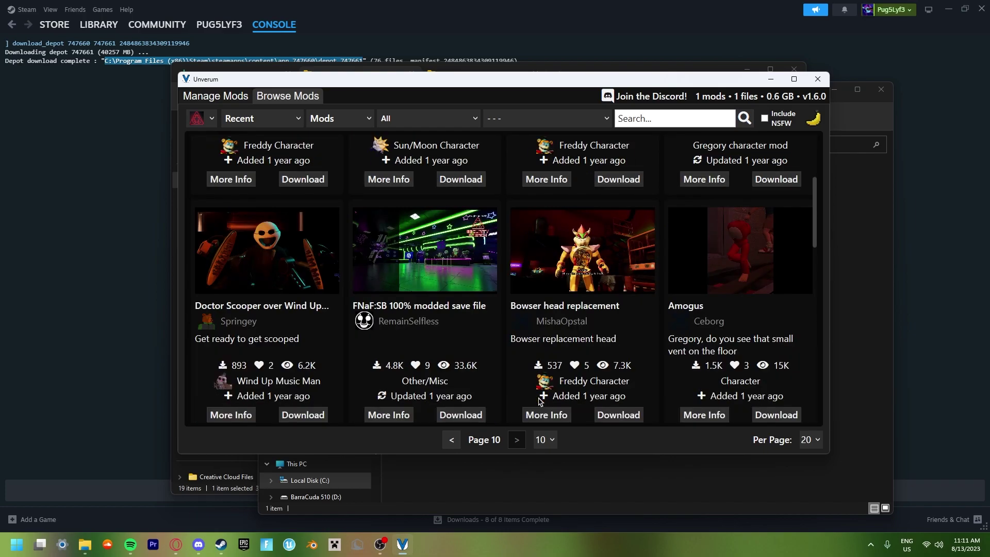
{"action": "scroll", "coordinate": [539, 401], "scroll_direction": "down", "scroll_amount": 7}
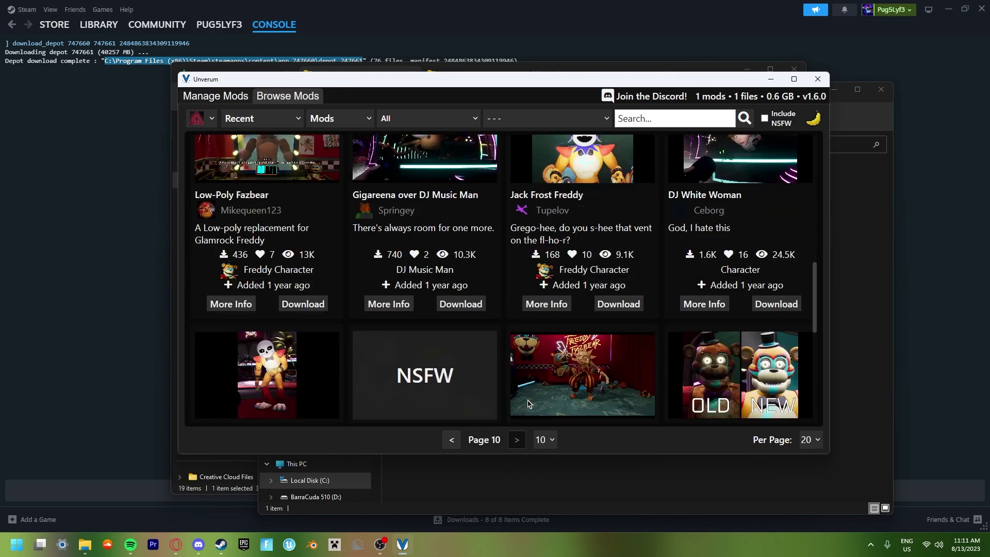
{"action": "scroll", "coordinate": [527, 404], "scroll_direction": "down", "scroll_amount": 5}
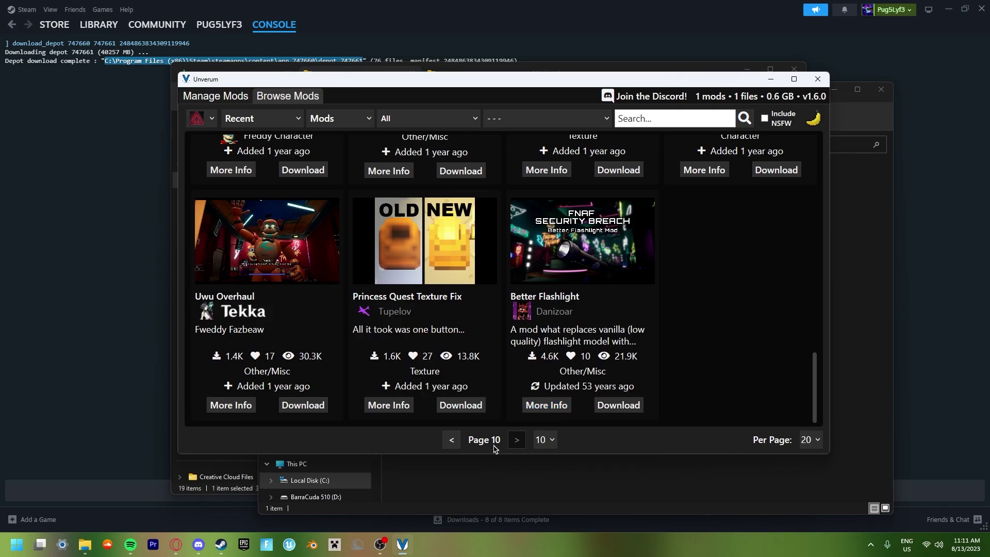
Step: Go back through the online mods and examine the listings on pages 9 and 8
{"action": "left_click", "coordinate": [452, 440]}
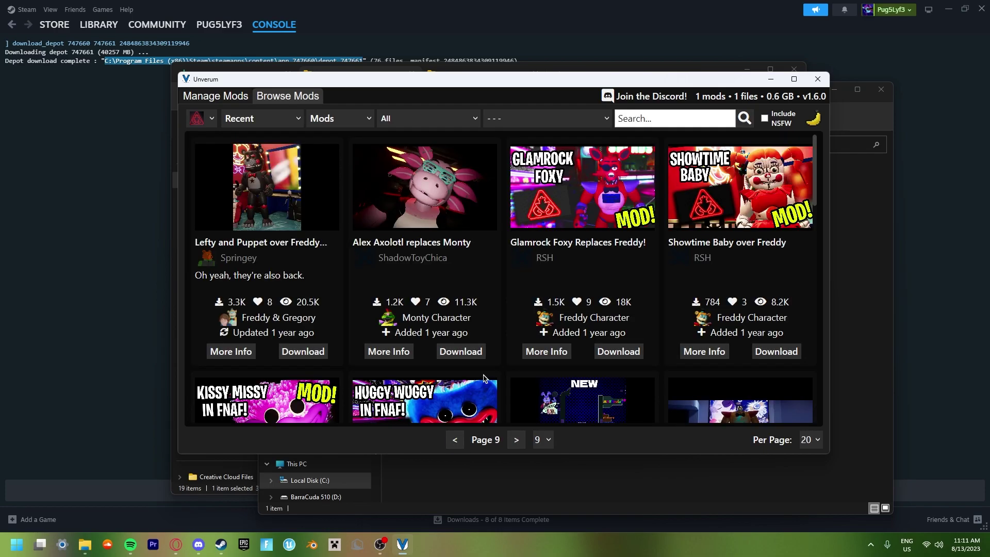
{"action": "scroll", "coordinate": [485, 379], "scroll_direction": "down", "scroll_amount": 3}
{"action": "scroll", "coordinate": [485, 379], "scroll_direction": "down", "scroll_amount": 10}
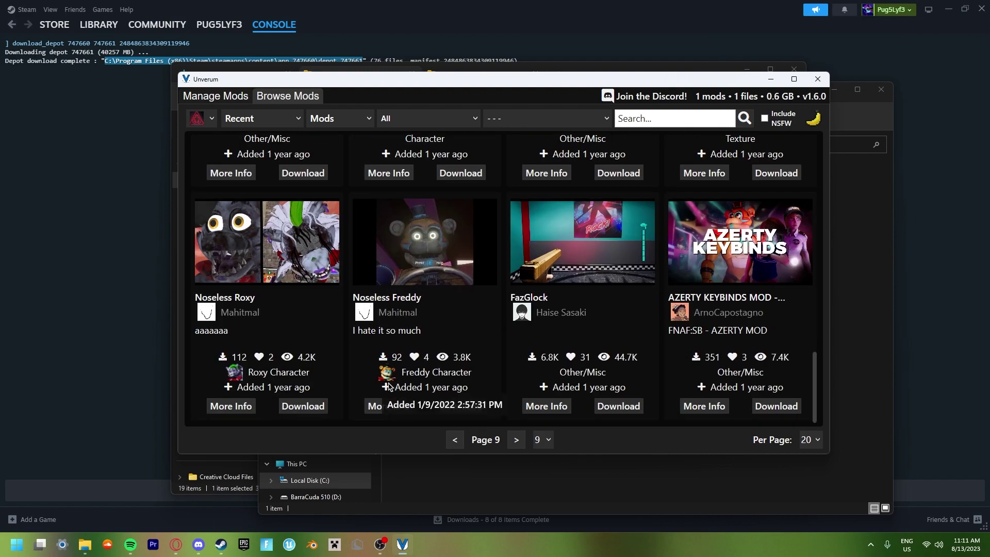
{"action": "left_click", "coordinate": [453, 441]}
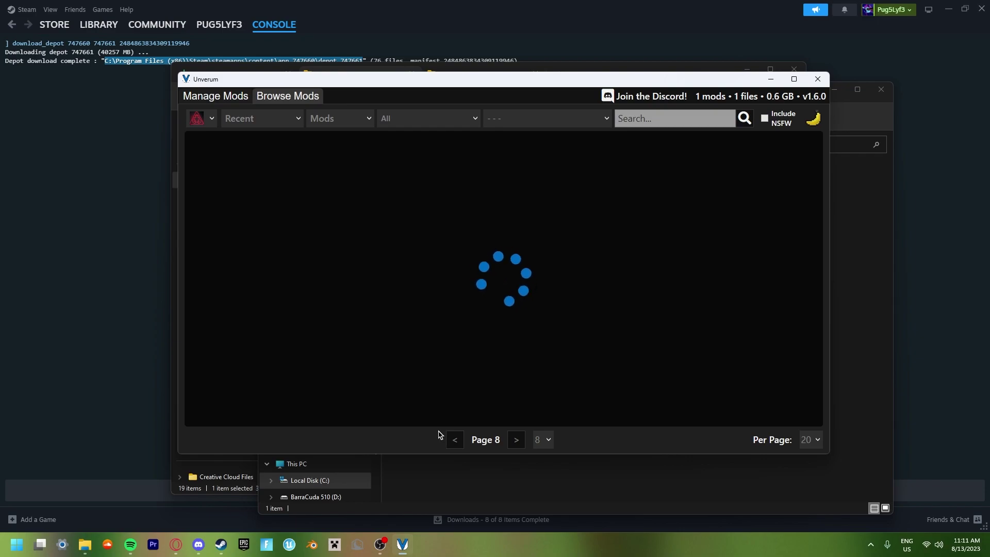
{"action": "scroll", "coordinate": [422, 414], "scroll_direction": "down", "scroll_amount": 3}
{"action": "scroll", "coordinate": [423, 413], "scroll_direction": "down", "scroll_amount": 1}
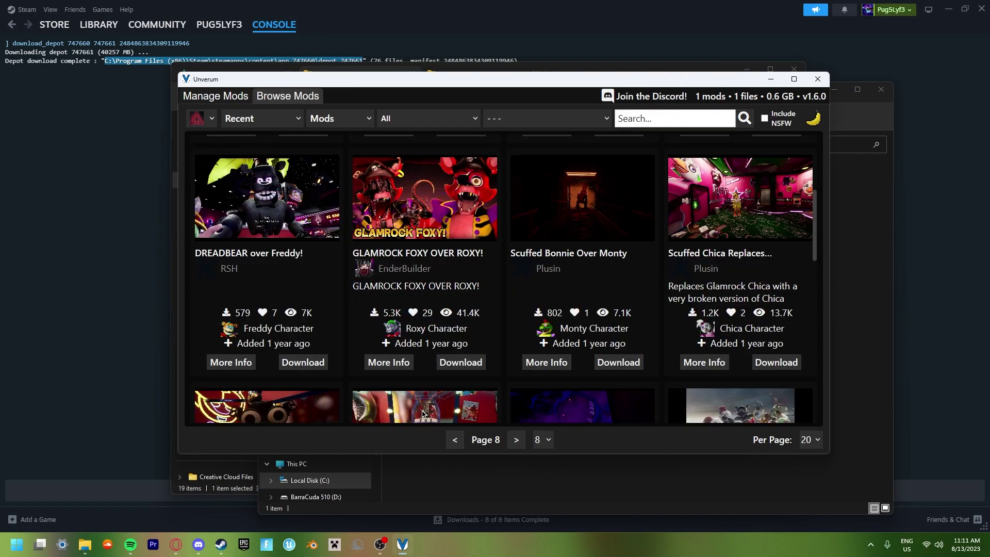
{"action": "scroll", "coordinate": [423, 414], "scroll_direction": "down", "scroll_amount": 9}
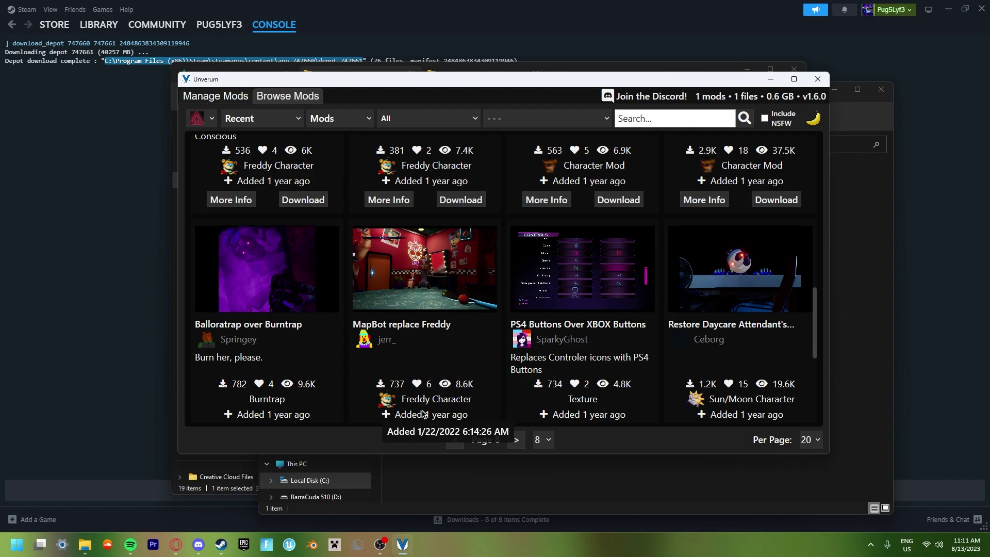
{"action": "scroll", "coordinate": [423, 414], "scroll_direction": "down", "scroll_amount": 5}
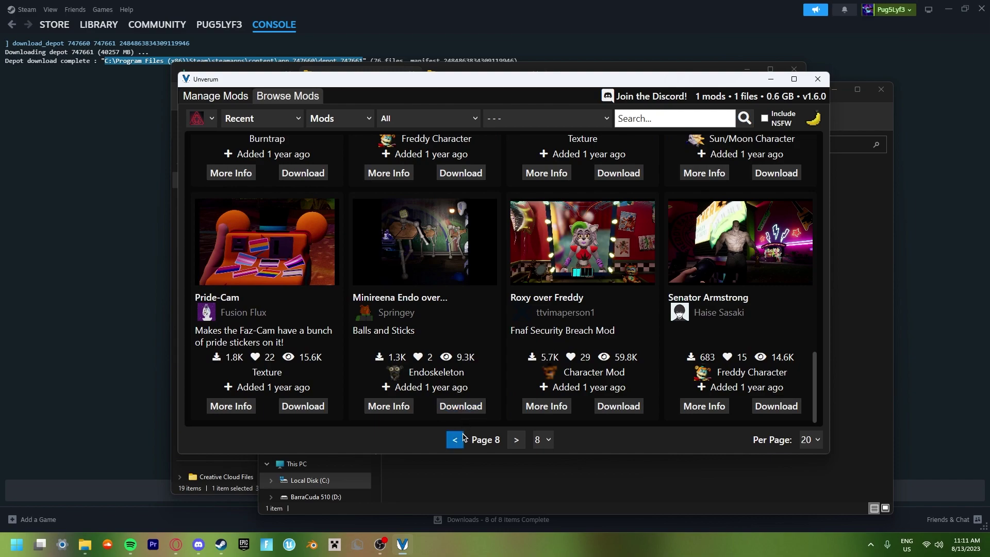
Step: Download and install the Minireena Endo over Endoskeleton mod, and return to the list of managed mods
{"action": "left_click", "coordinate": [459, 414]}
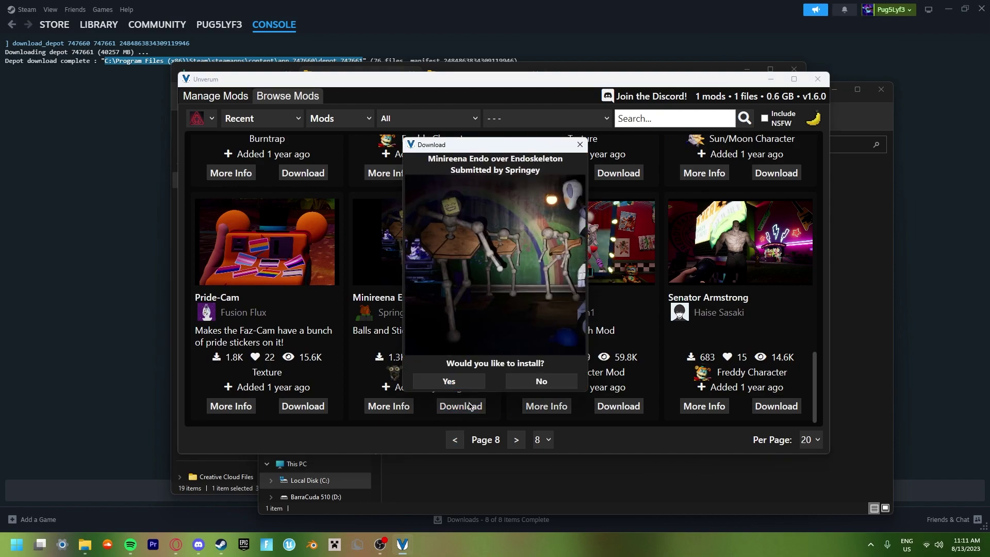
{"action": "left_click", "coordinate": [449, 382]}
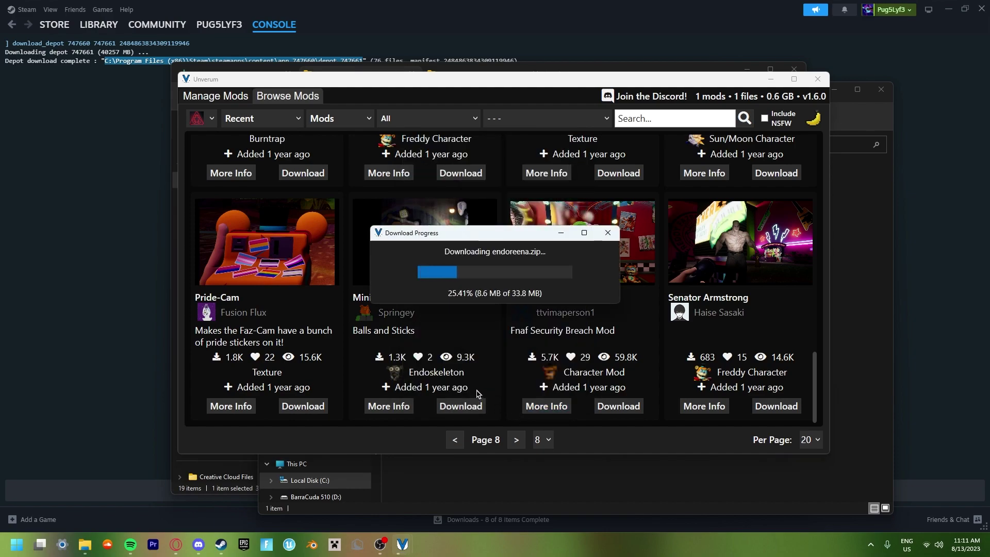
{"action": "left_click", "coordinate": [215, 98]}
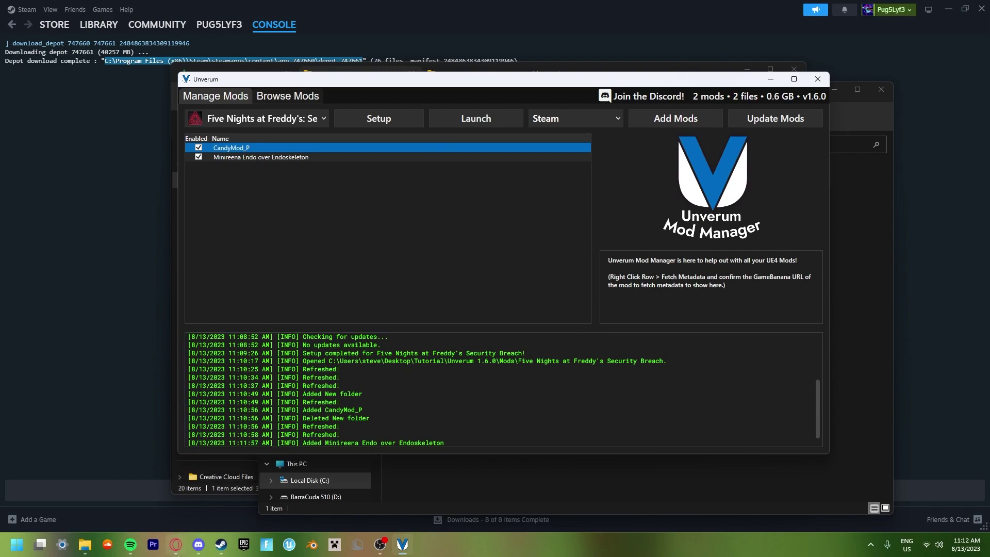
Step: Switch to the web browser and download UUU_v469.zip from the Universal Unreal Engine 4 Unlocker page
{"action": "mouse_move", "coordinate": [175, 544]}
{"action": "left_click", "coordinate": [158, 514]}
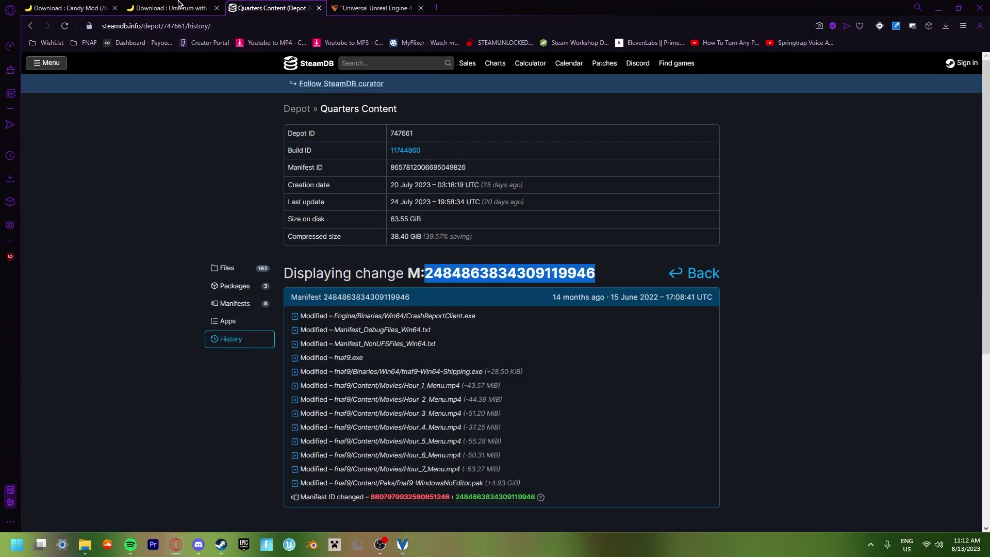
{"action": "left_click", "coordinate": [340, 5]}
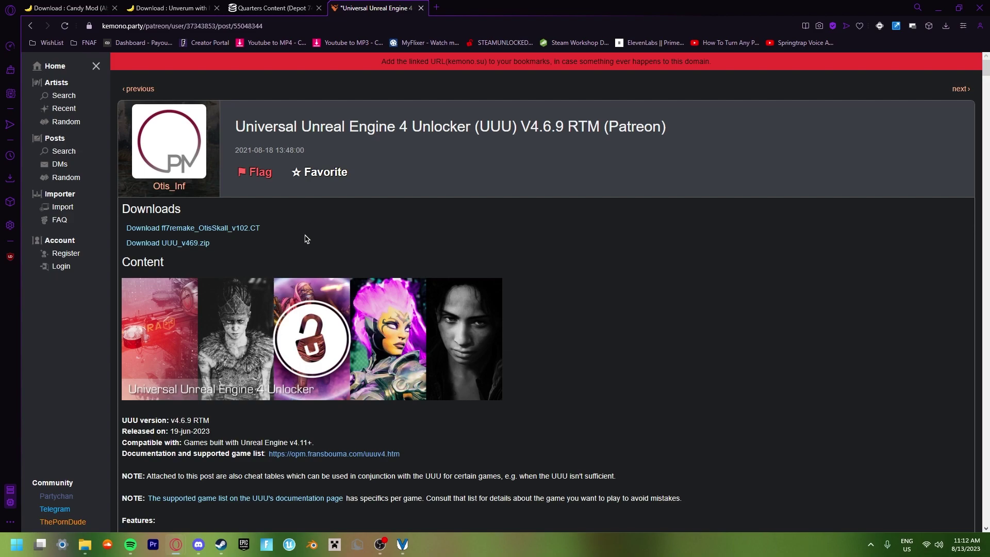
{"action": "triple_click", "coordinate": [170, 245]}
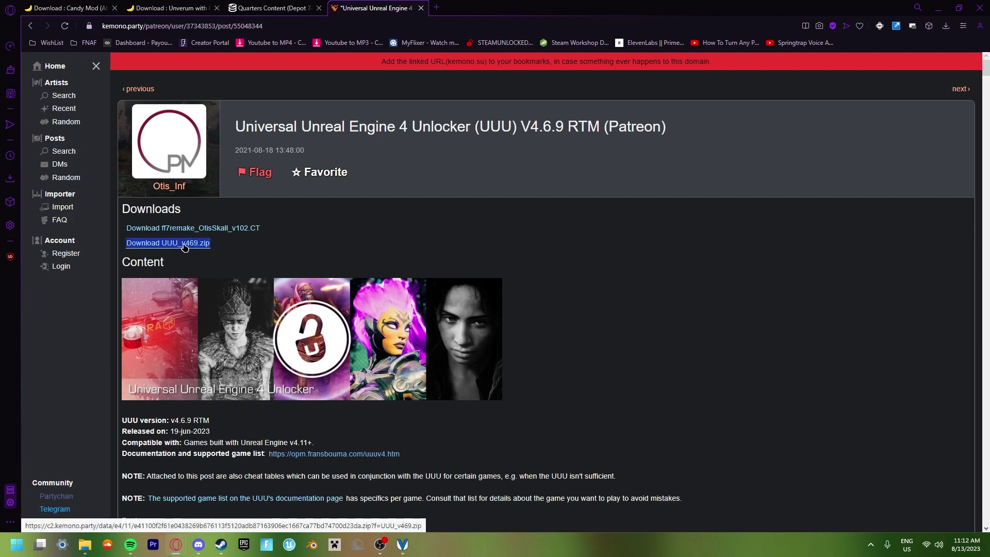
{"action": "left_click", "coordinate": [180, 247]}
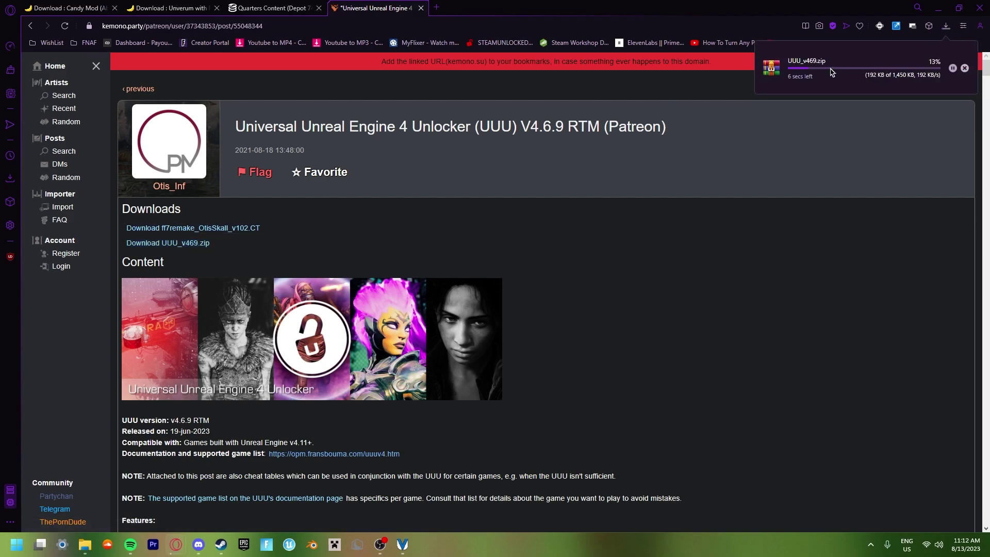
Step: Switch to File Explorer and move UUU_v469.zip from the Downloads folder into the Tutorial folder on the desktop
{"action": "mouse_move", "coordinate": [88, 541]}
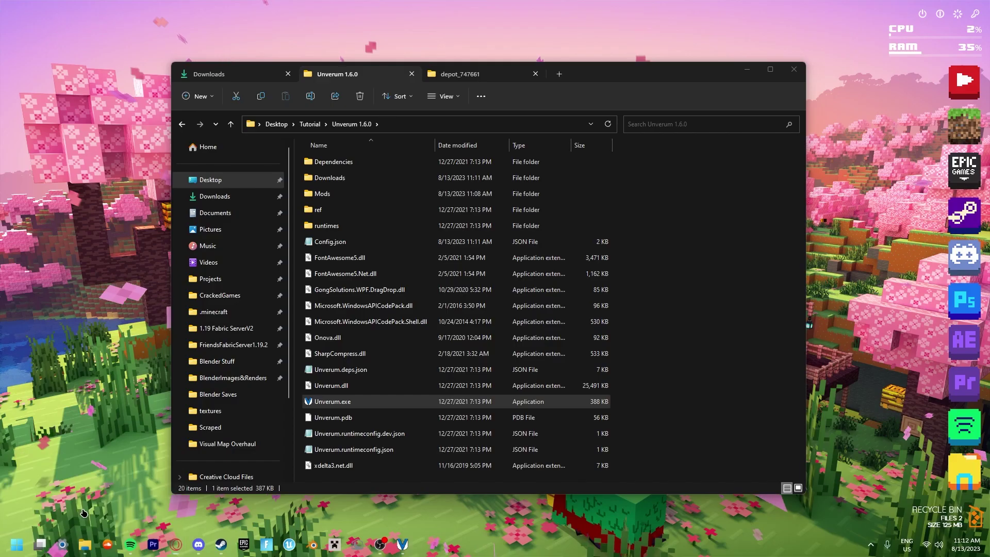
{"action": "left_click", "coordinate": [83, 511]}
{"action": "left_click", "coordinate": [311, 124]}
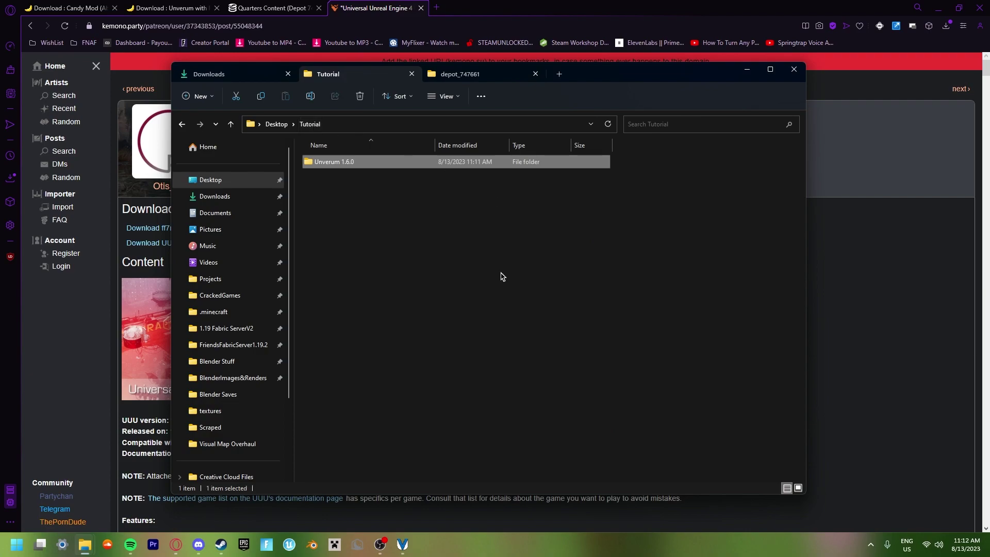
{"action": "left_click", "coordinate": [257, 82]}
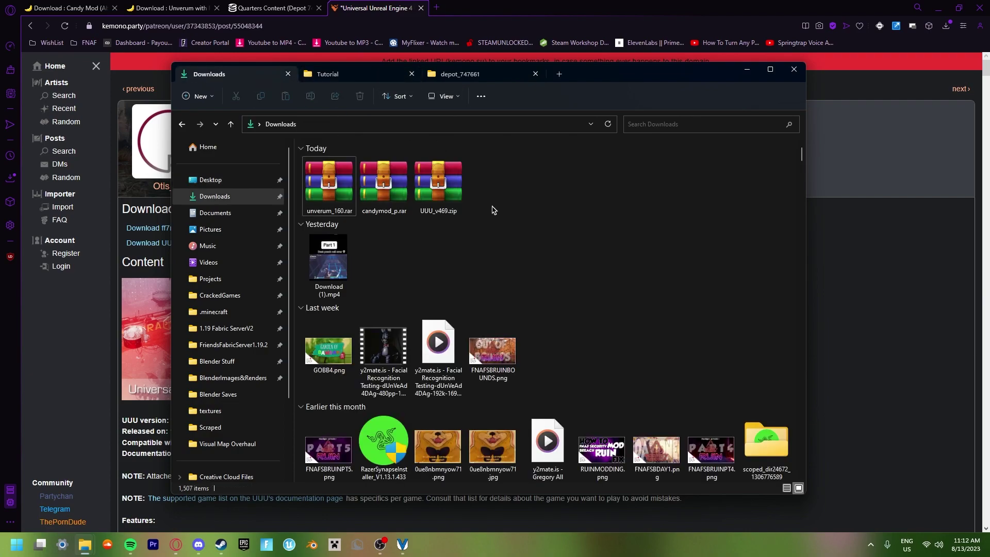
{"action": "left_click", "coordinate": [432, 212]}
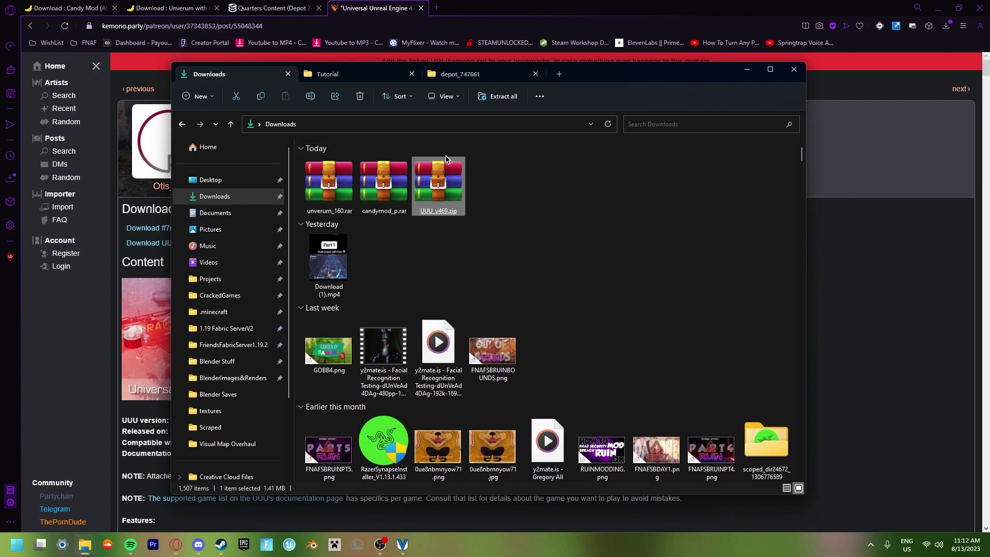
{"action": "left_click_drag", "start_coordinate": [494, 188], "coordinate": [462, 128]}
{"action": "left_click_drag", "start_coordinate": [384, 99], "coordinate": [330, 186]}
Step: Extract UUU_v469.zip directly into the Tutorial folder and delete the archive
{"action": "right_click", "coordinate": [325, 180]}
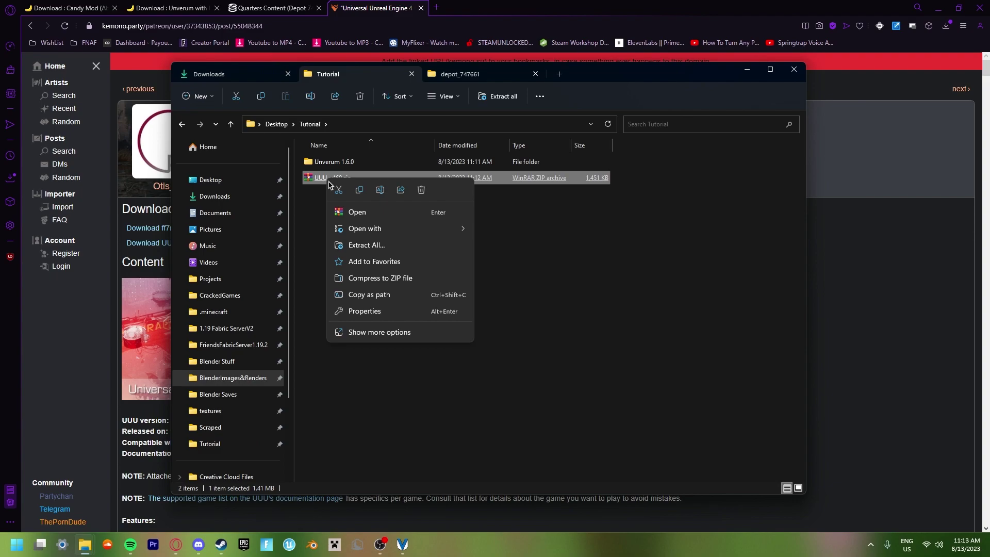
{"action": "left_click", "coordinate": [388, 331]}
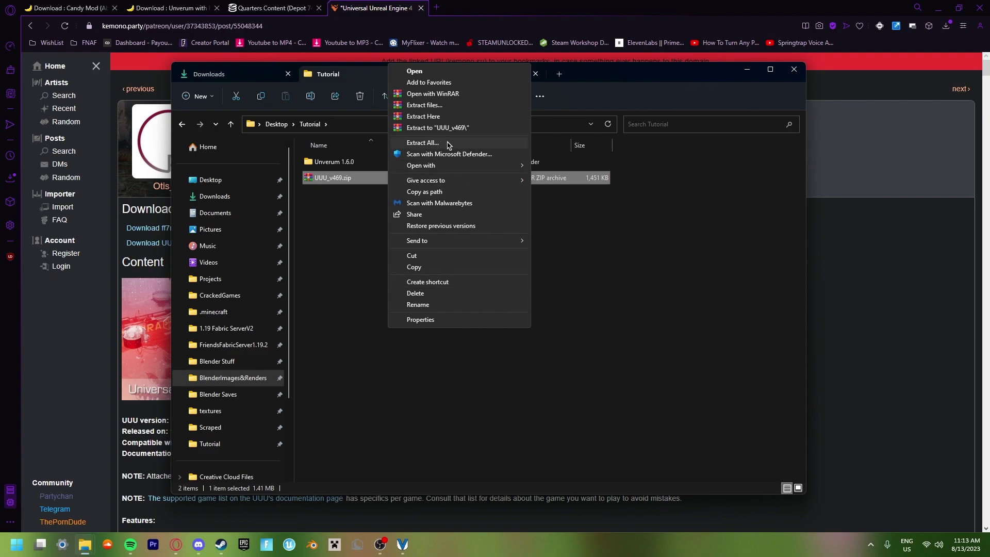
{"action": "left_click", "coordinate": [439, 121]}
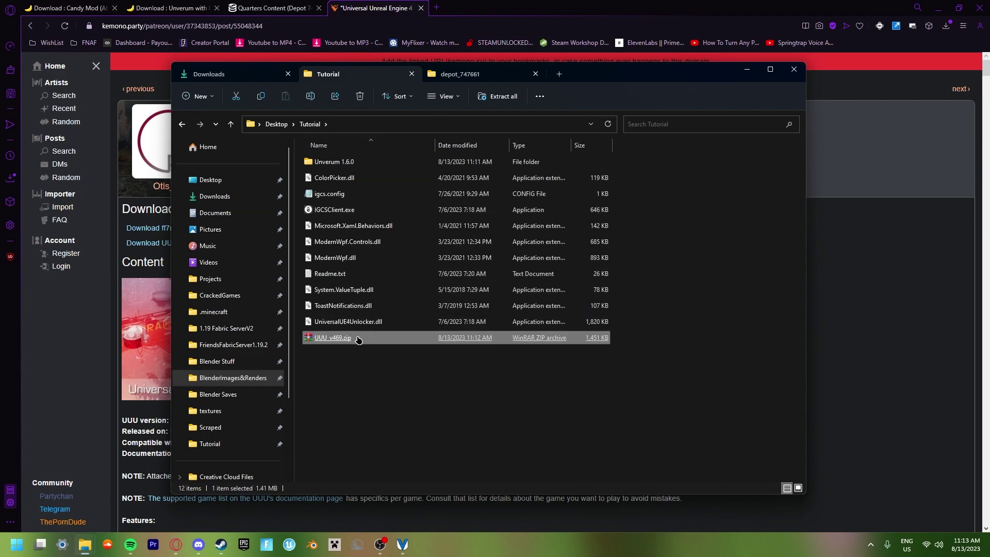
{"action": "right_click", "coordinate": [358, 337]}
{"action": "left_click", "coordinate": [454, 349]}
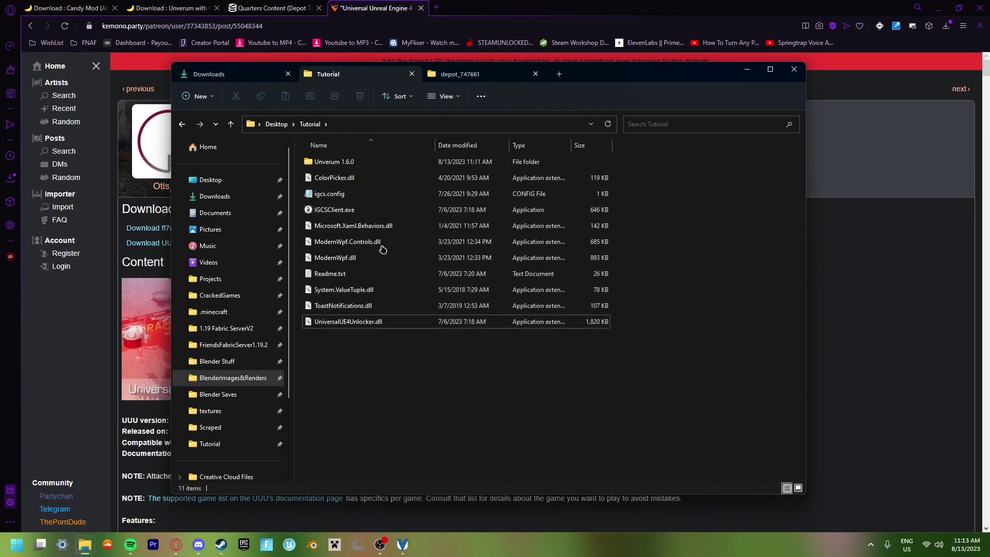
Step: Run IGCSClient.exe from the Tutorial folder to open the Universal Unreal Engine 4 Unlocker
{"action": "left_click", "coordinate": [371, 227]}
{"action": "left_click", "coordinate": [350, 213]}
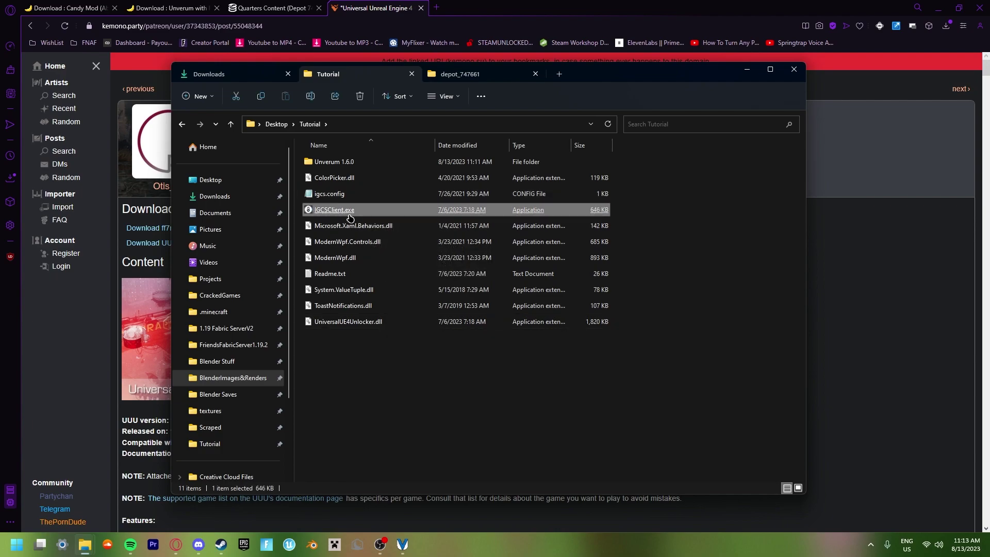
{"action": "double_click", "coordinate": [350, 217]}
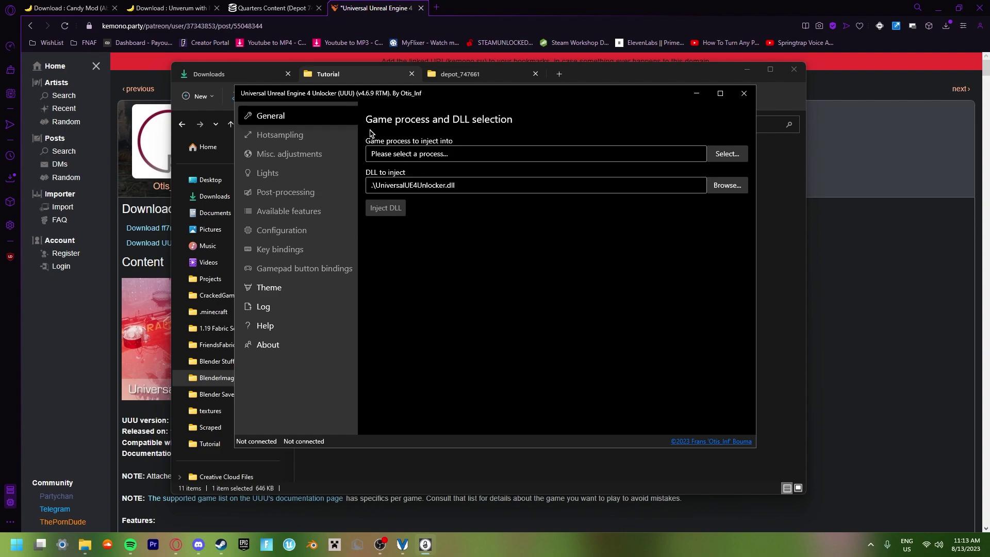
{"action": "mouse_move", "coordinate": [407, 543]}
{"action": "mouse_move", "coordinate": [402, 102]}
{"action": "left_mouse_down"}
{"action": "mouse_move", "coordinate": [403, 121]}
{"action": "mouse_move", "coordinate": [417, 103]}
{"action": "left_mouse_up"}
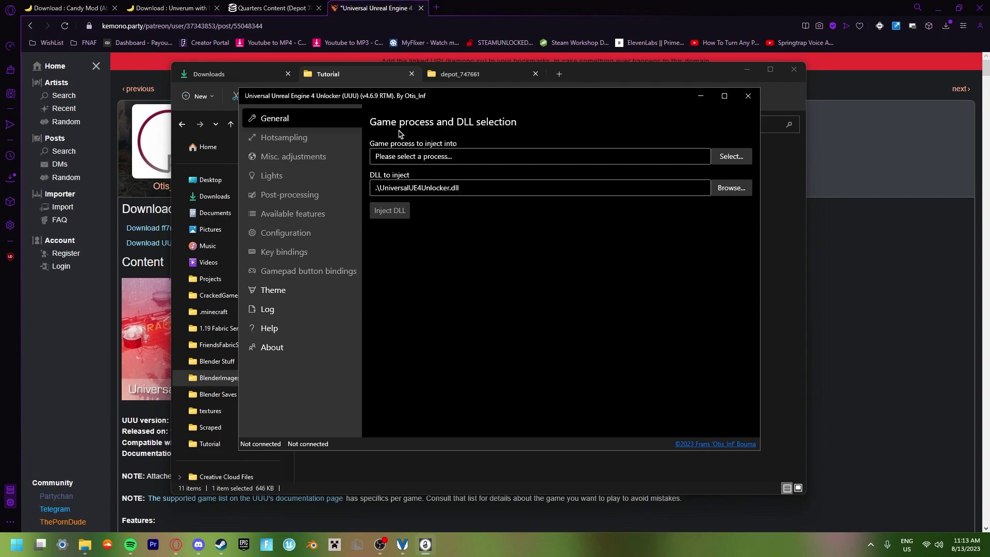
Step: Switch to Unverum and launch Five Nights at Freddy's: Security Breach with the enabled mods
{"action": "left_click", "coordinate": [402, 545]}
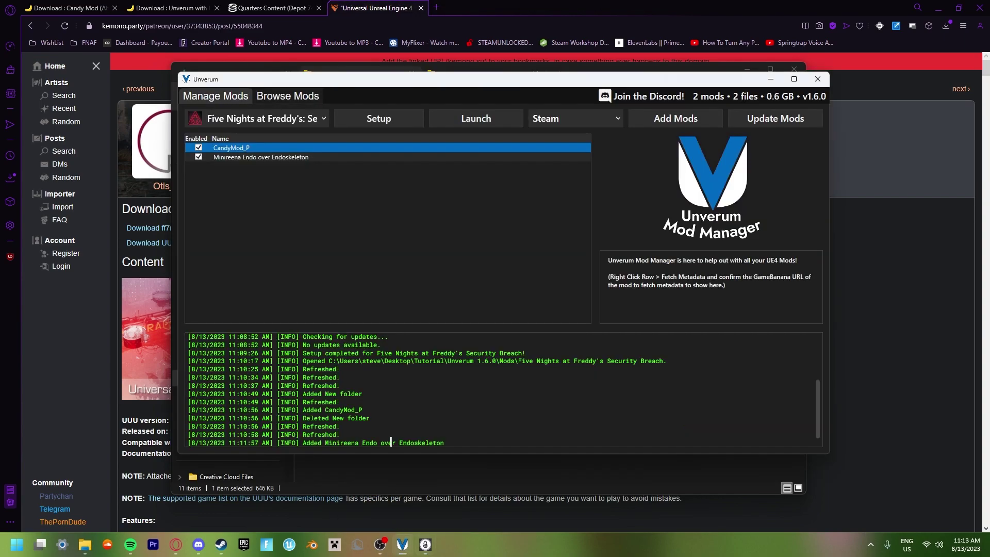
{"action": "left_click", "coordinate": [468, 122]}
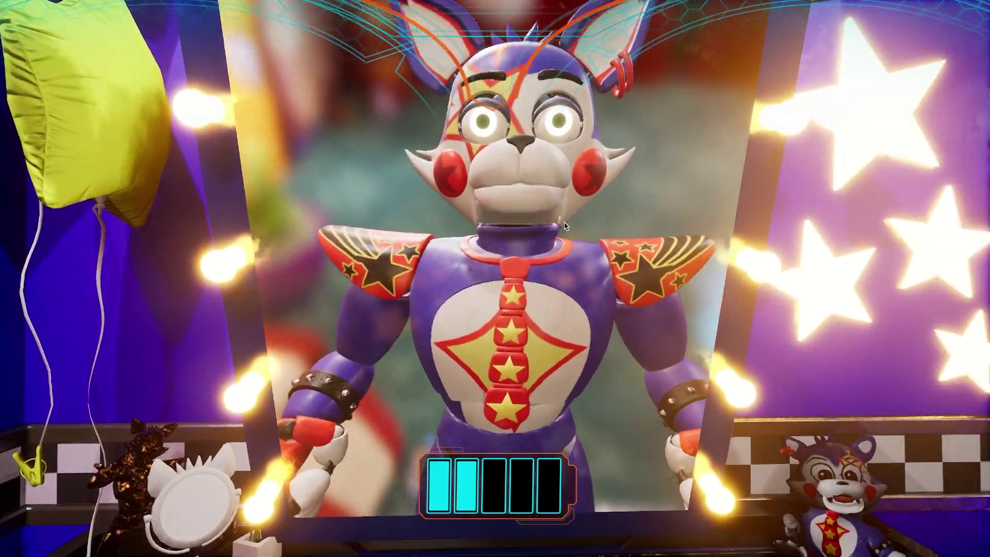
{"action": "key", "text": "Escape"}
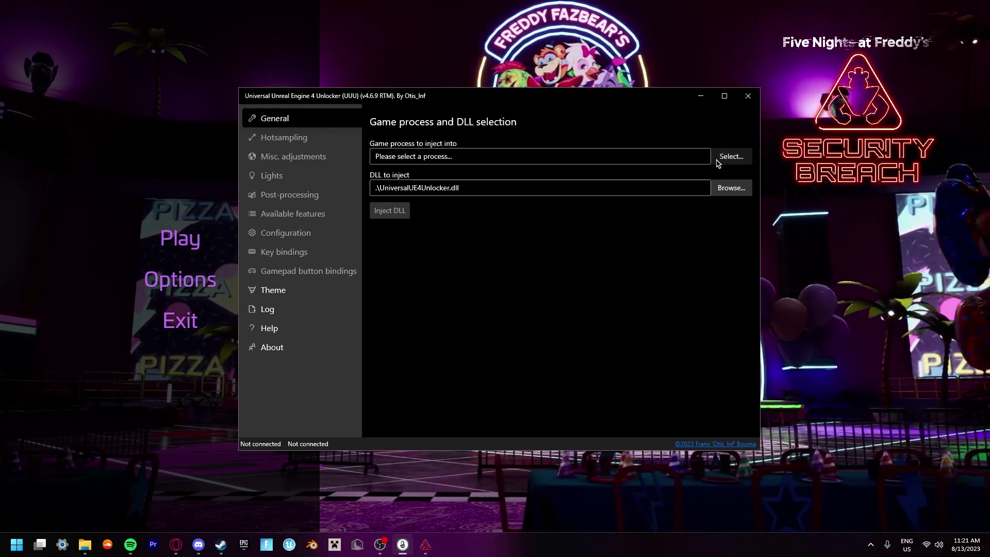
Step: Choose fnaf9-Win64-Shipping.exe as the game process to inject into in the Universal Unreal Engine 4 Unlocker
{"action": "left_click", "coordinate": [719, 160]}
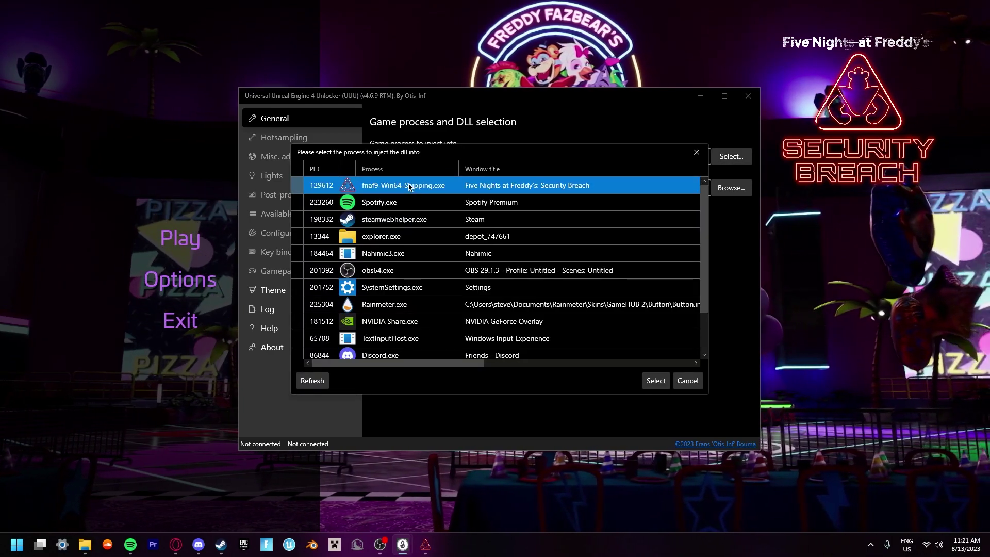
{"action": "left_click", "coordinate": [655, 381]}
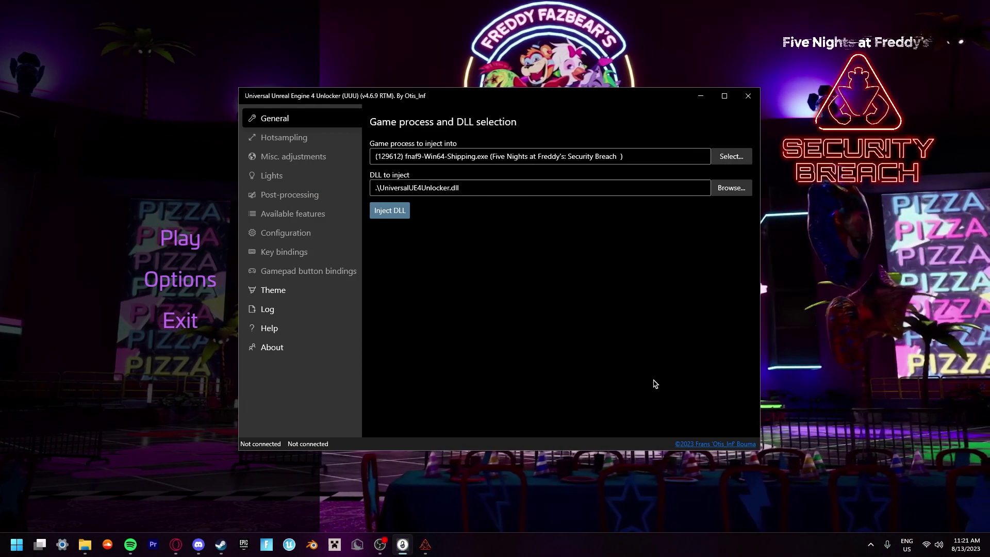